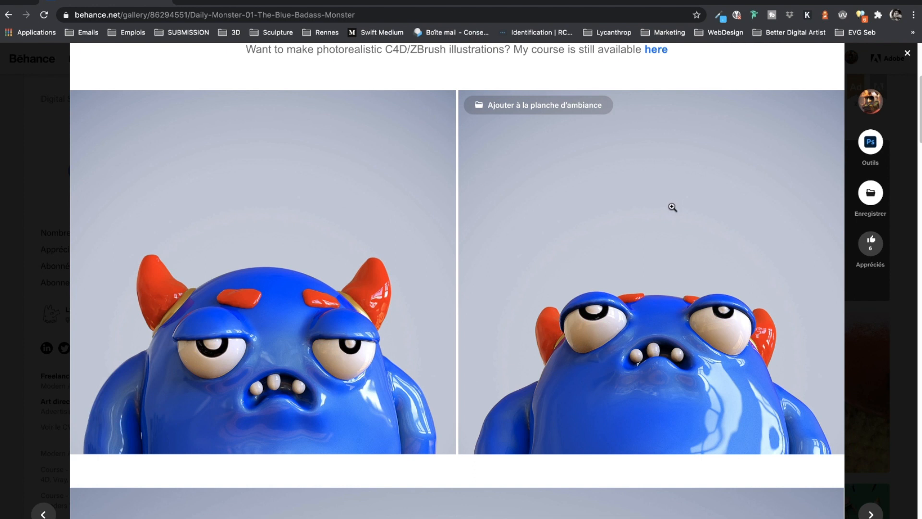
scroll(672, 206, "down", 1)
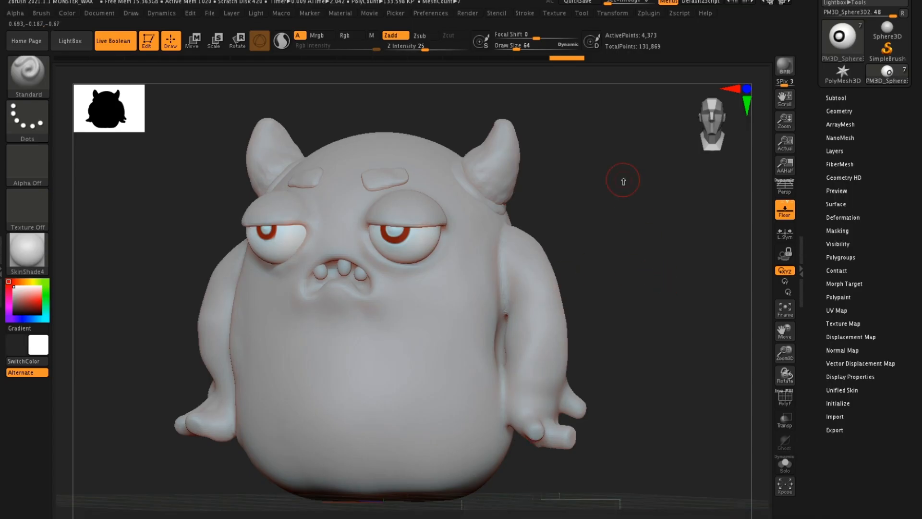
Choose the Move brush and make the monster's body subtool, DynaWax128, the active one
left_click_drag(628, 290, 636, 289)
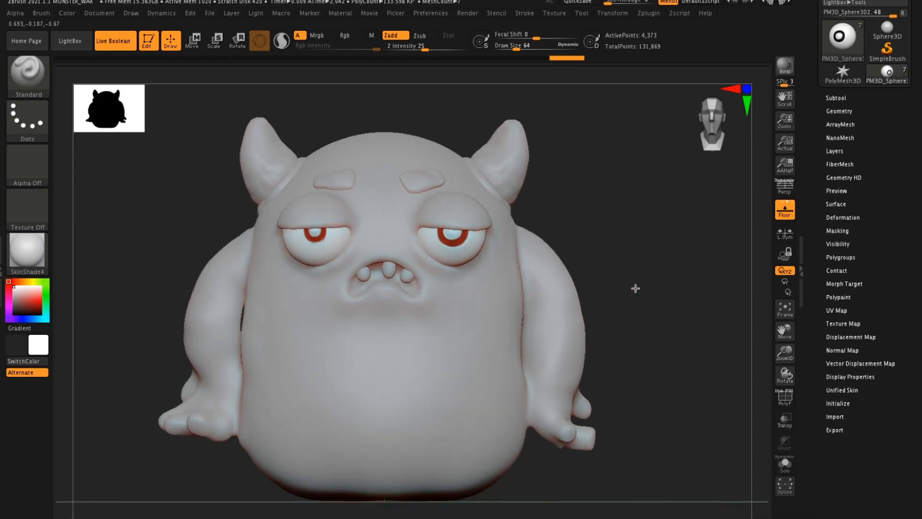
mouse_move(618, 236)
left_mouse_down()
mouse_move(622, 227)
mouse_move(603, 225)
mouse_move(622, 256)
mouse_move(622, 223)
mouse_move(586, 222)
mouse_move(607, 233)
mouse_move(612, 199)
left_mouse_up()
left_click(47, 95)
key("m")
left_click(408, 87)
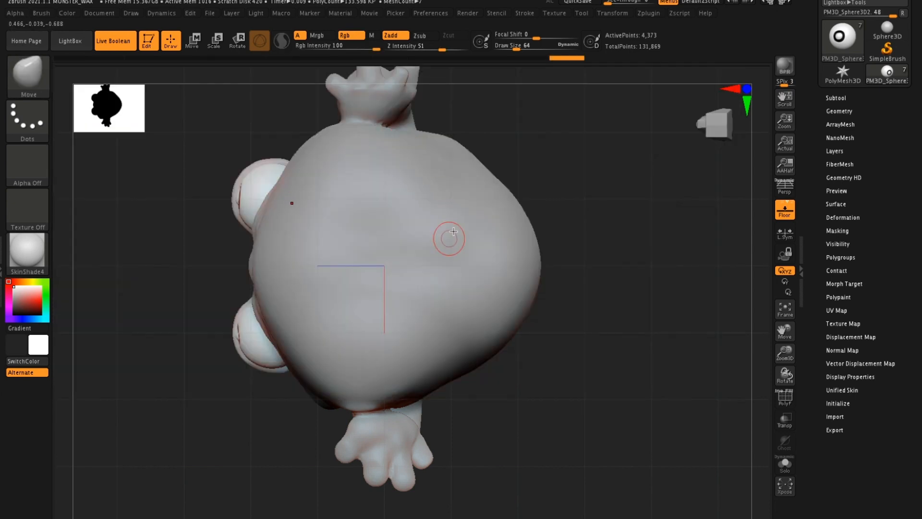
left_click(835, 98)
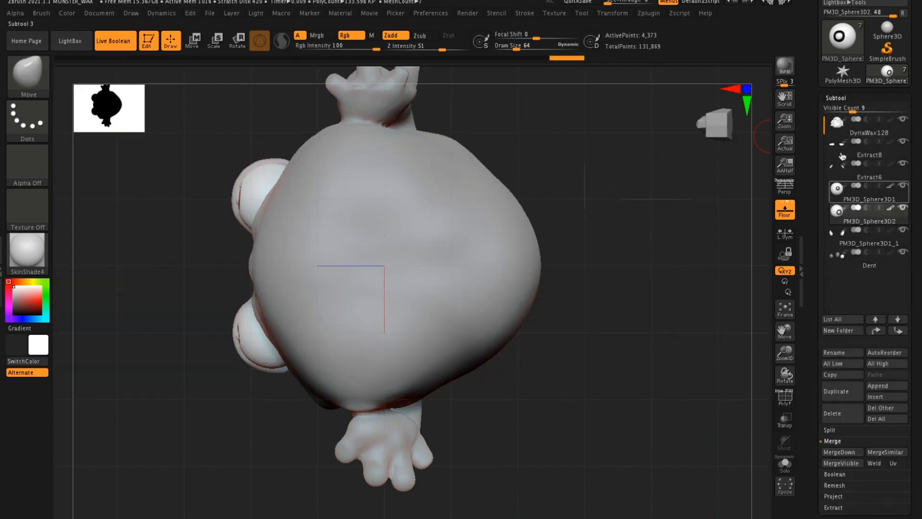
left_click(844, 124)
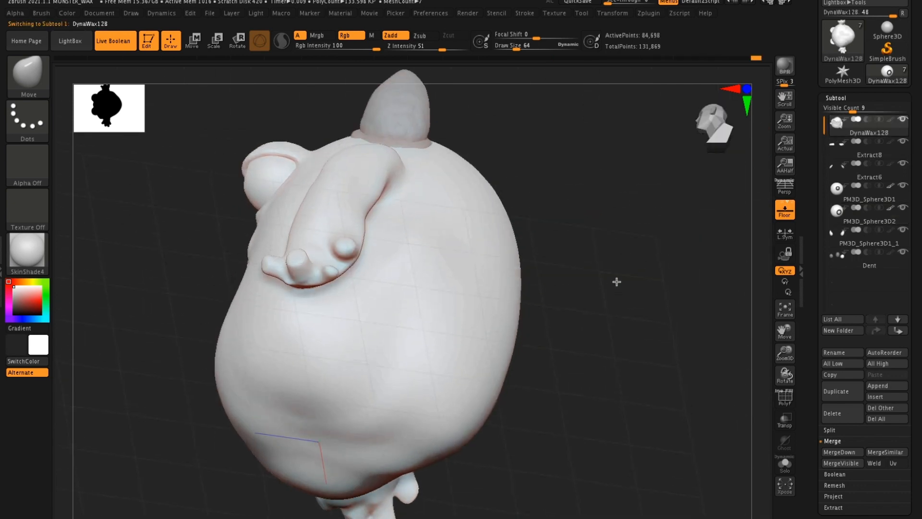
Enlarge the Move brush to a draw size of 359 and reshape the back of the body as seen from below
mouse_move(638, 214)
left_mouse_down()
mouse_move(636, 346)
mouse_move(618, 319)
mouse_move(611, 247)
mouse_move(632, 250)
left_mouse_up()
key("s")
mouse_move(632, 247)
left_mouse_down()
mouse_move(614, 181)
mouse_move(616, 200)
left_mouse_up()
key("s")
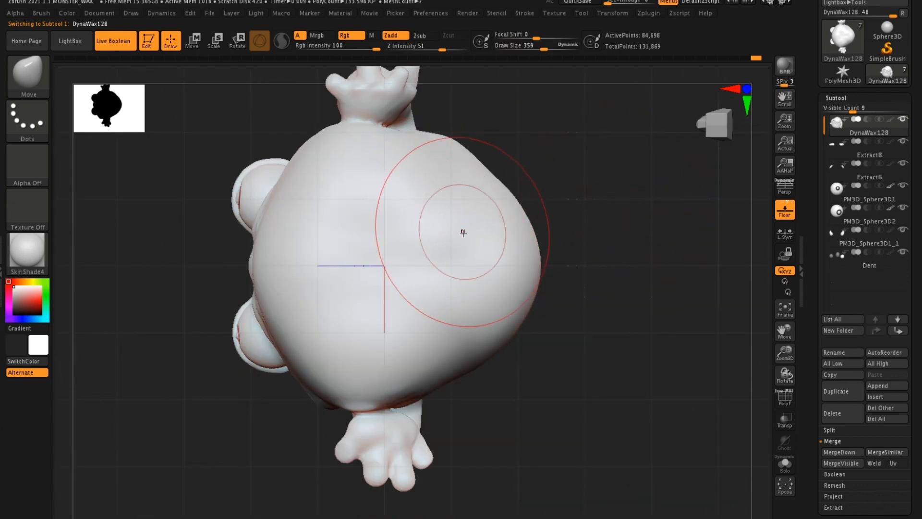
mouse_move(459, 187)
left_mouse_down()
mouse_move(464, 195)
mouse_move(473, 132)
mouse_move(543, 130)
mouse_move(559, 168)
mouse_move(550, 327)
mouse_move(624, 280)
mouse_move(593, 275)
left_mouse_up()
Cut the underside of the body flat with a clipping brush and smooth the edge of the cut
left_click_drag(528, 254, 509, 439, "alt")
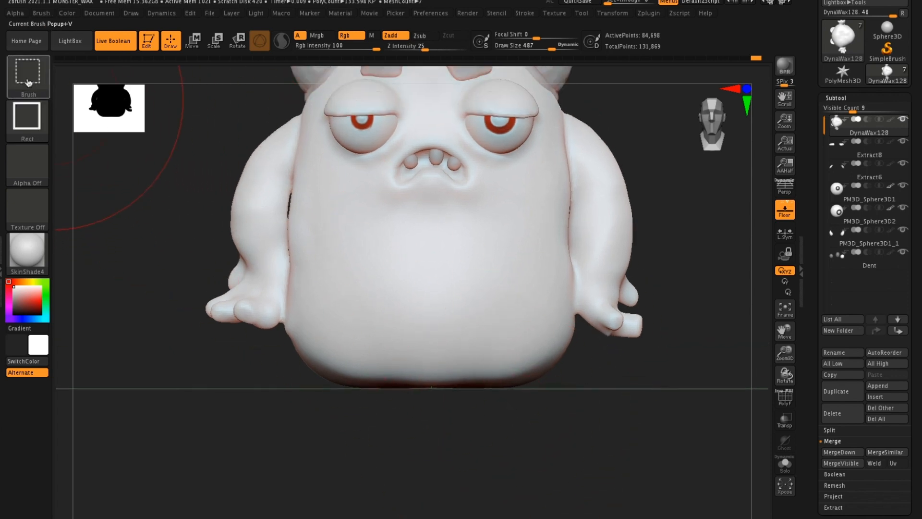
left_click(22, 89, "ctrl+shift")
left_click(175, 132)
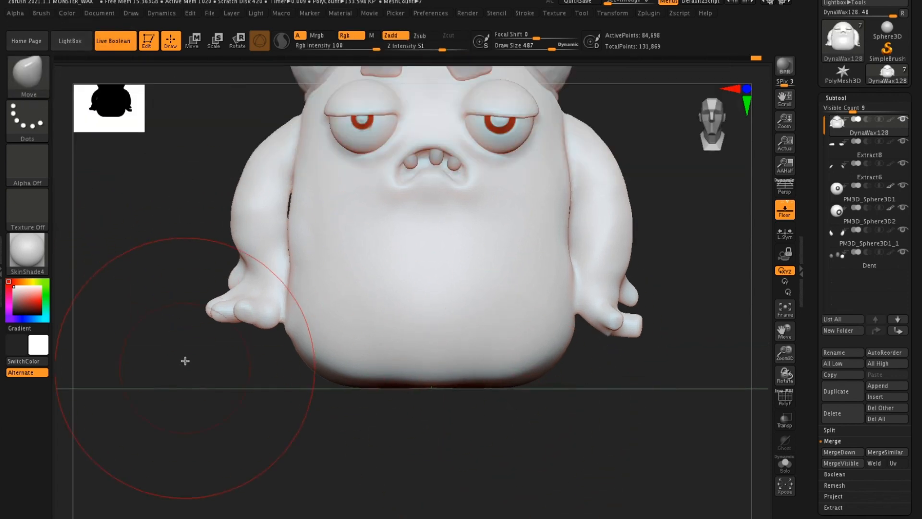
mouse_move(198, 368)
left_mouse_down()
mouse_move(469, 382)
mouse_move(629, 374)
mouse_move(650, 264)
mouse_move(434, 258)
left_mouse_up()
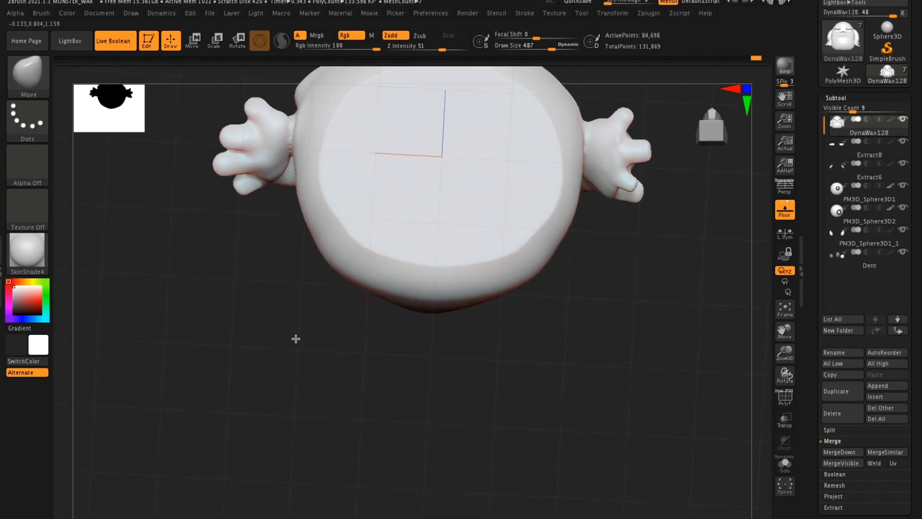
left_click_drag(296, 339, 376, 247)
key("shift")
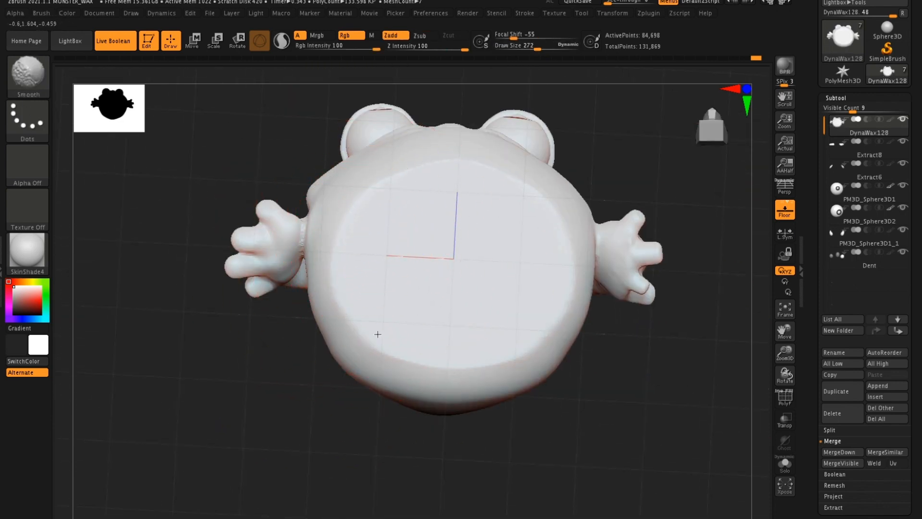
mouse_move(651, 160)
left_mouse_down()
mouse_move(640, 311)
mouse_move(535, 390)
left_mouse_up()
Bring up the body's DynaMesh settings and inspect the gaps between the arms and the torso
left_click(836, 98)
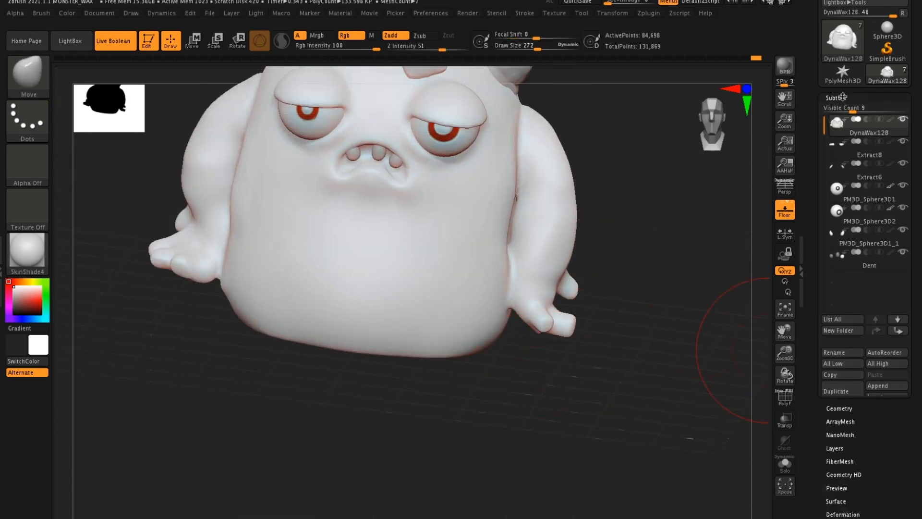
left_click(840, 111)
left_click_drag(650, 255, 648, 319)
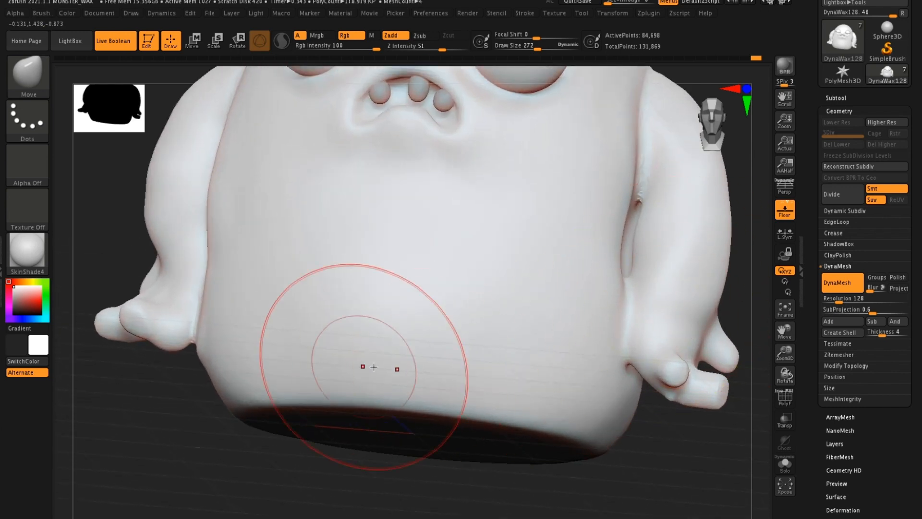
left_click_drag(128, 409, 25, 414, "alt")
left_click_drag(696, 233, 694, 269)
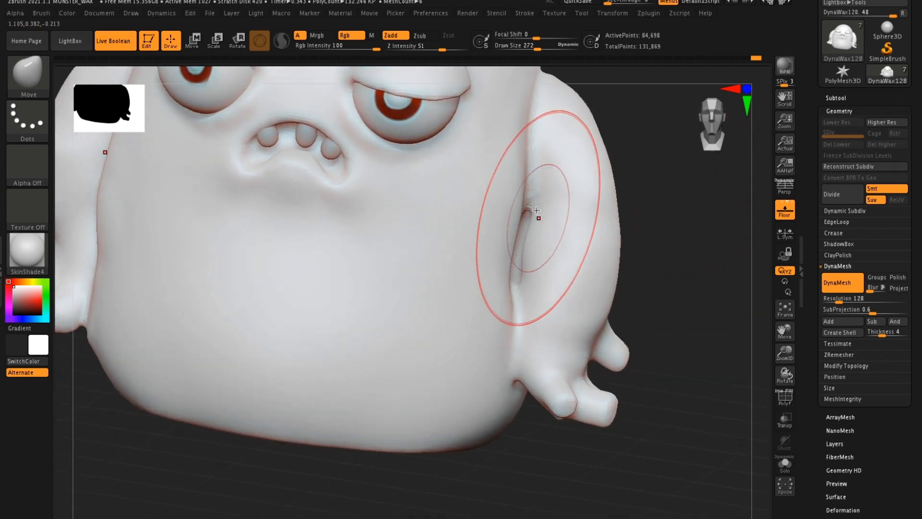
left_click_drag(693, 214, 675, 194)
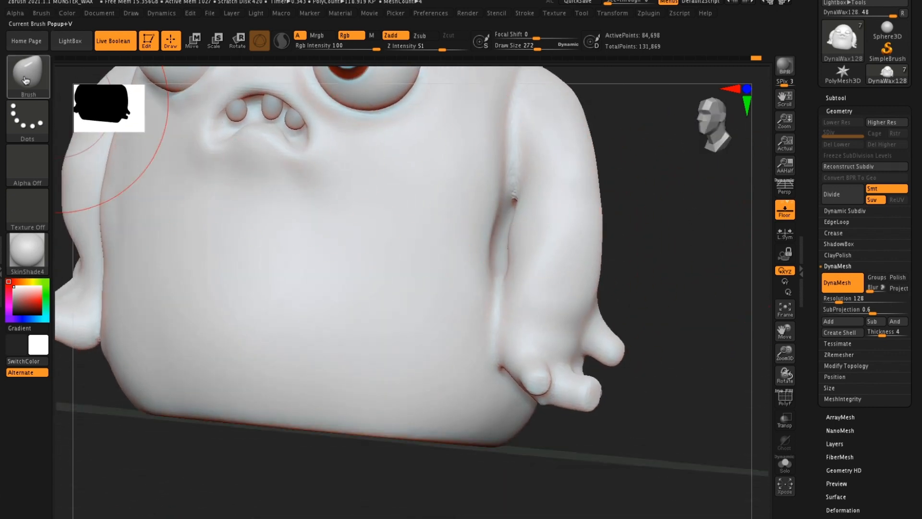
Inflate the gap between arm and torso using the Inflat brush at a draw size of 120
left_click(39, 84)
left_click(308, 88)
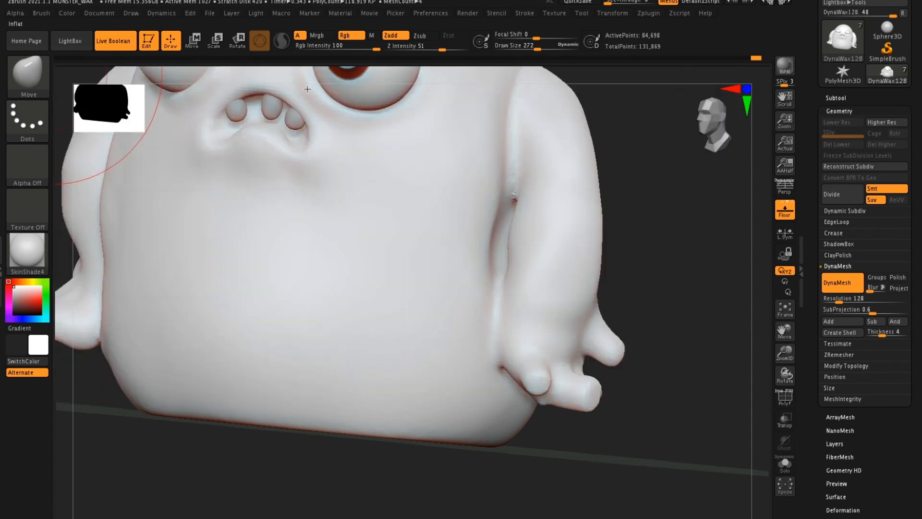
key("s")
left_click_drag(542, 237, 528, 236)
left_click_drag(667, 229, 584, 226, "shift")
left_click_drag(605, 189, 606, 163)
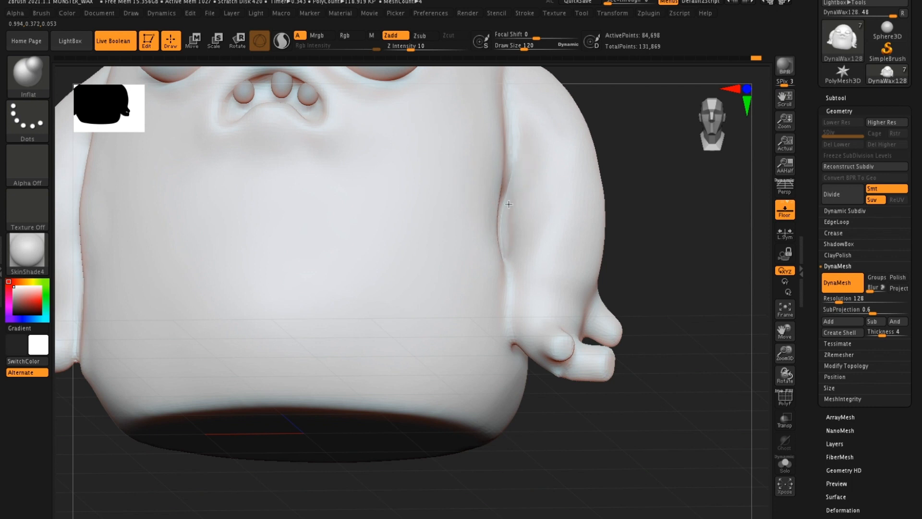
Smooth the crease where the arm meets the torso, both behind the arm and down the front
left_click_drag(673, 205, 581, 177)
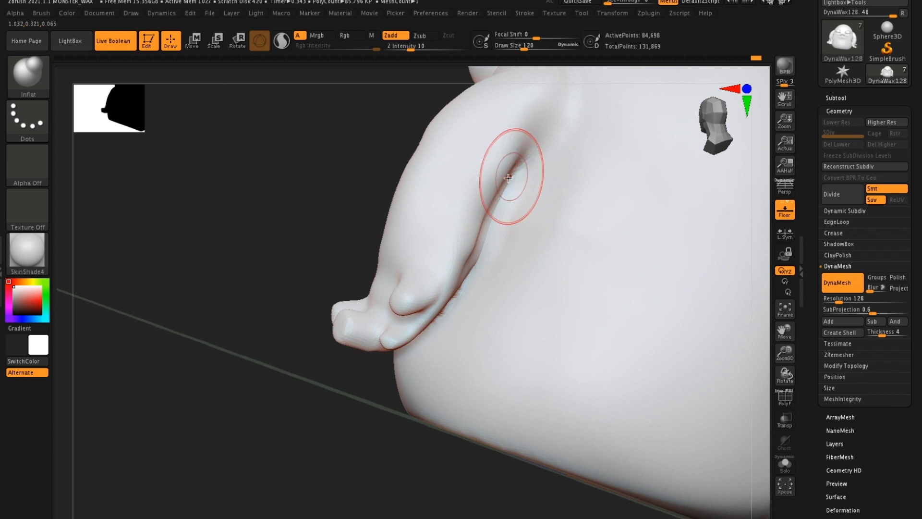
left_click_drag(512, 196, 509, 191, "shift")
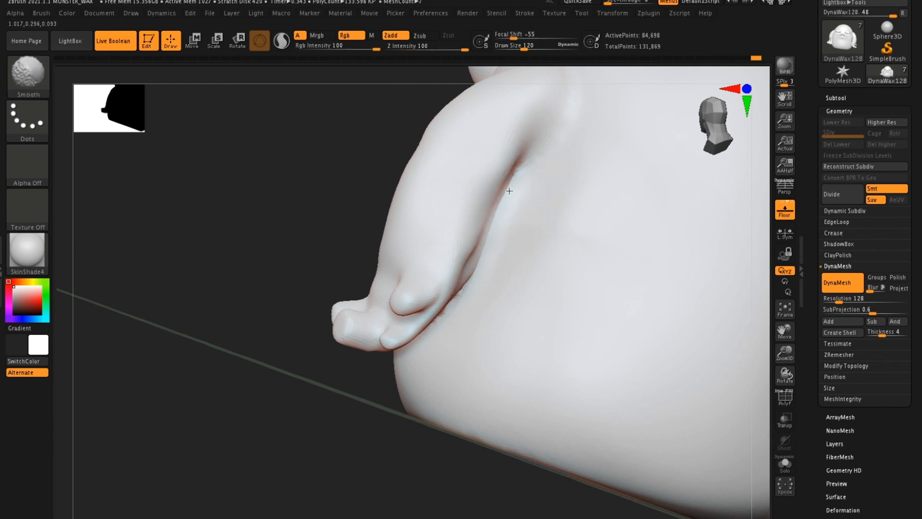
left_click_drag(309, 240, 554, 199, "shift")
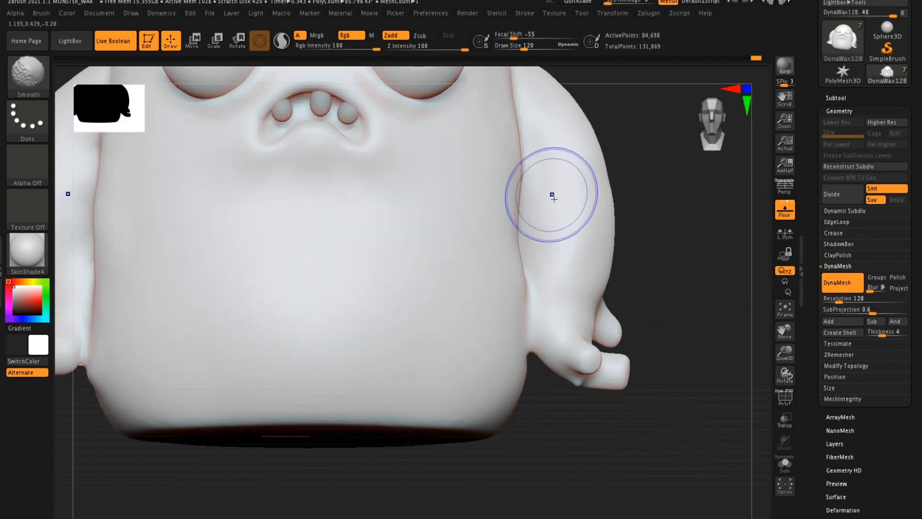
left_click_drag(537, 317, 550, 318, "shift")
Recalculate the body's DynaMesh at resolution 128 and smooth the join between arm and torso
left_click_drag(695, 220, 690, 224)
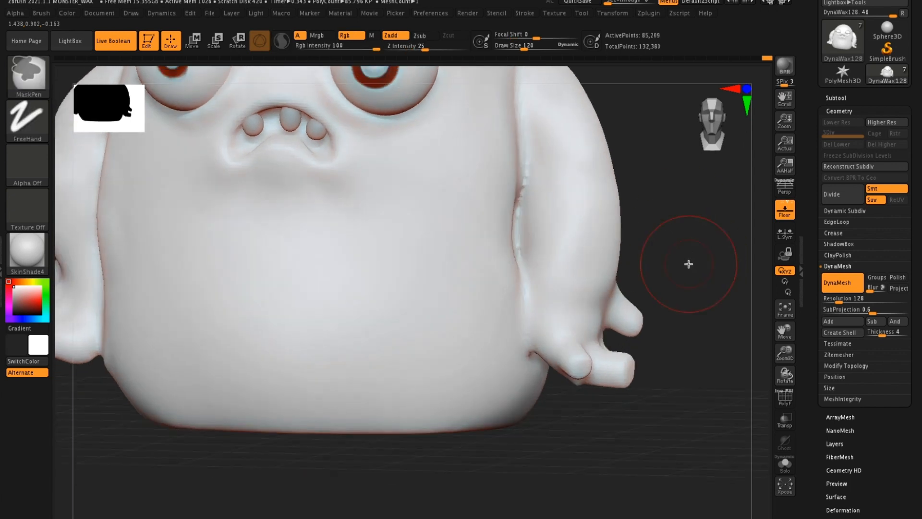
left_click_drag(689, 264, 560, 205, "shift")
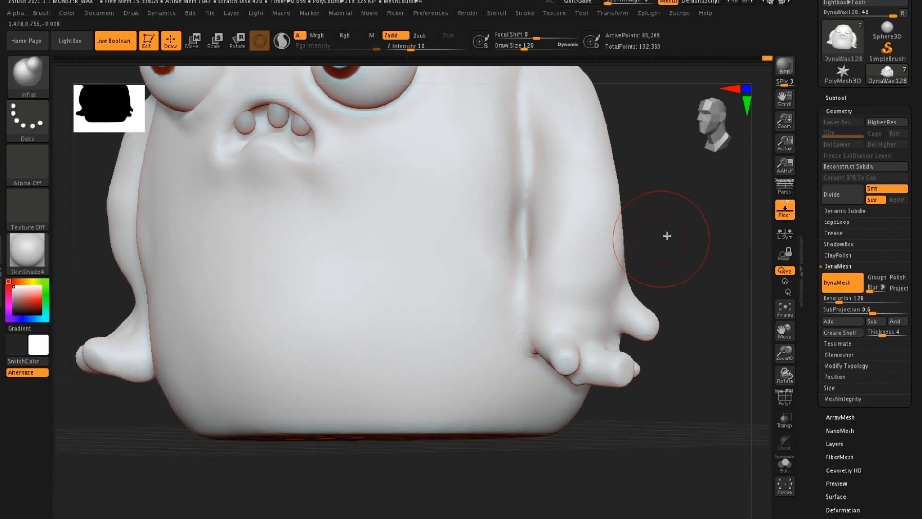
left_click_drag(667, 237, 531, 206)
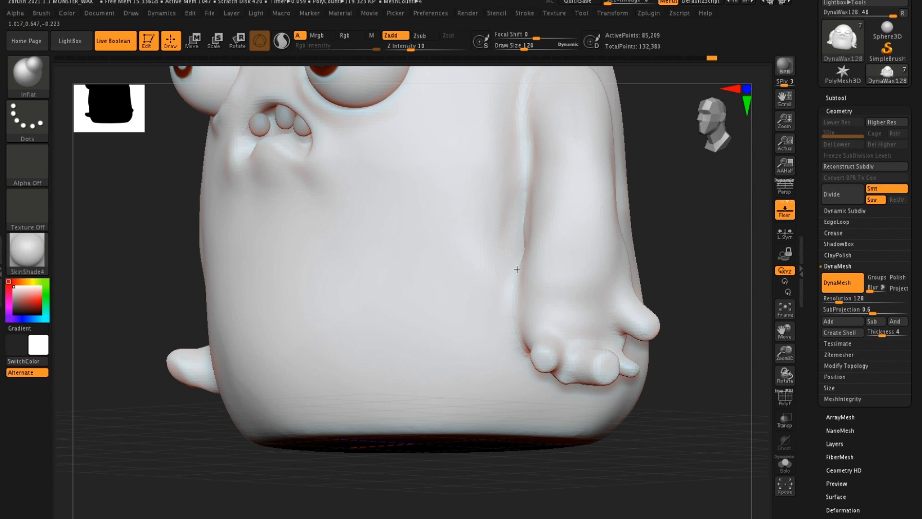
left_click_drag(517, 270, 525, 222, "shift")
Remesh the body once more and smooth the arm seam from the armpit down to the hand
mouse_move(690, 203)
left_mouse_down("ctrl")
mouse_move(706, 238)
mouse_move(737, 211)
left_mouse_up("ctrl")
left_click_drag(522, 195, 525, 307, "shift")
left_click_drag(682, 198, 606, 194)
mouse_move(552, 223)
left_mouse_down("shift")
mouse_move(557, 194)
mouse_move(525, 331)
left_mouse_up("shift")
left_click_drag(408, 362, 595, 245)
left_click_drag(336, 216, 484, 207)
left_click_drag(315, 189, 217, 297)
left_click_drag(594, 344, 670, 306)
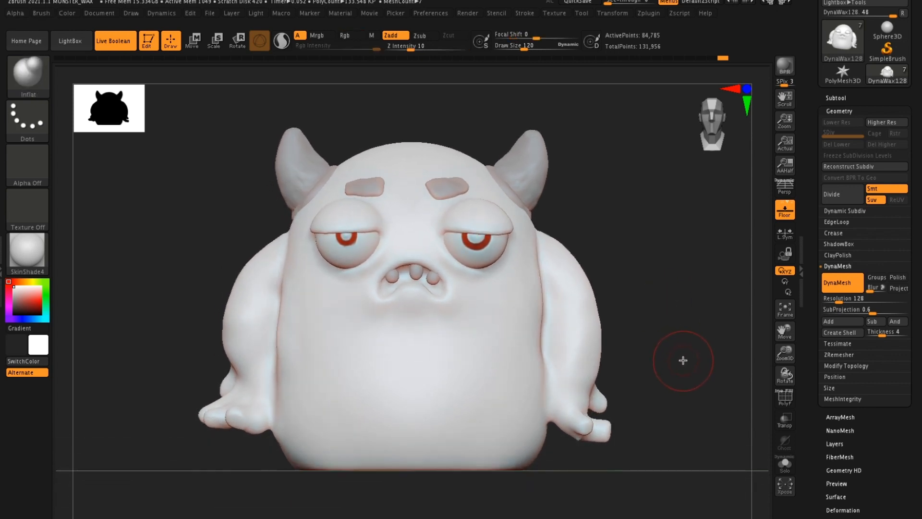
Choose the inner cylinder shape of the IMM Primitives brush
left_click(13, 85)
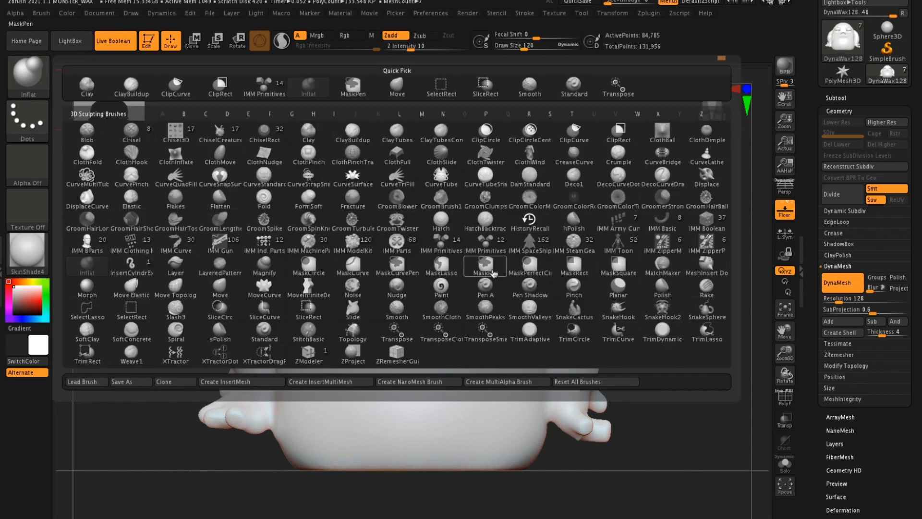
key("i")
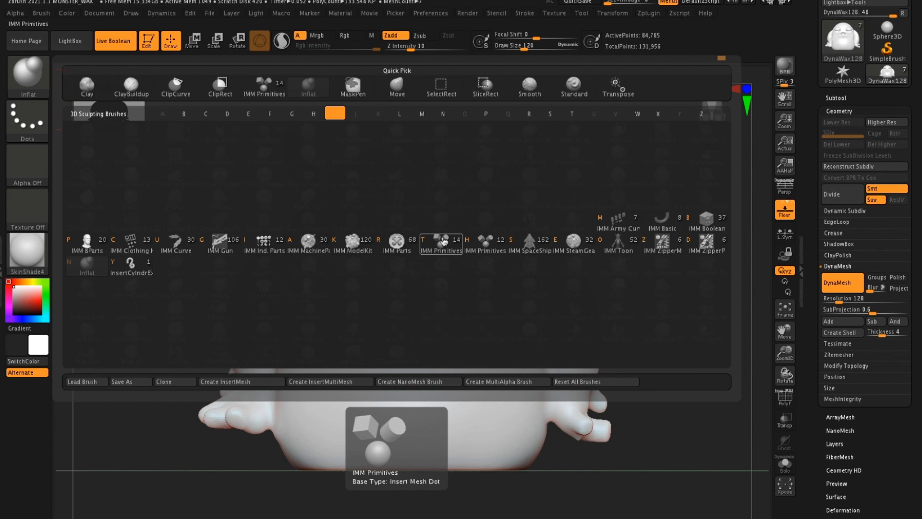
left_click(443, 244)
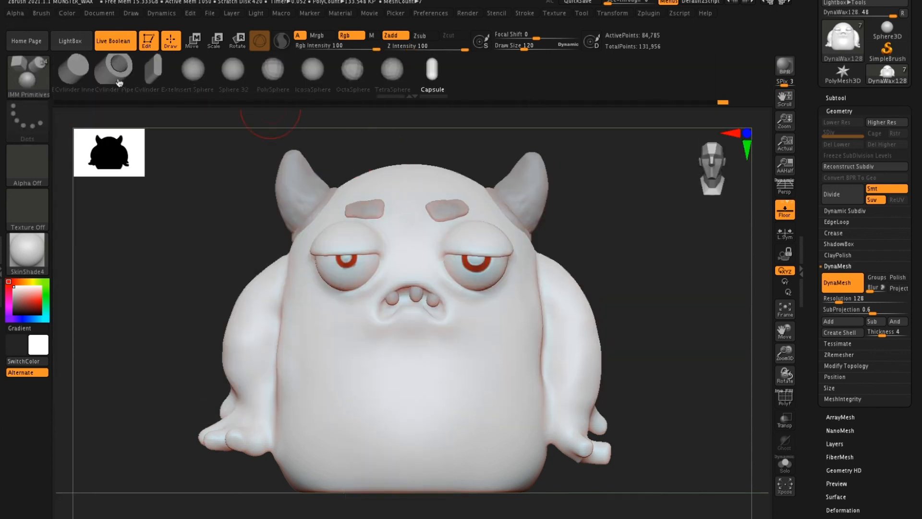
left_click(76, 72)
Try to insert a cylinder at the centre of the body's flat underside
left_click_drag(617, 291, 644, 301)
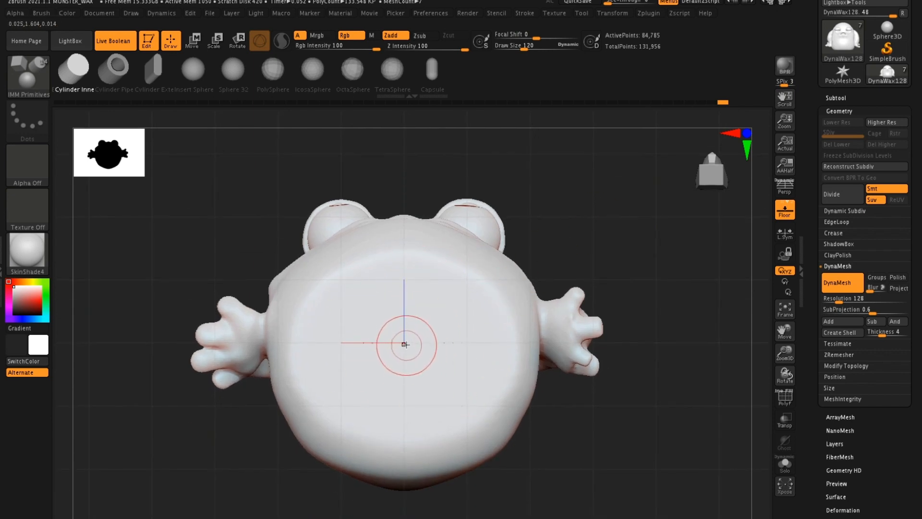
left_click_drag(411, 363, 430, 417)
mouse_move(583, 220)
left_mouse_down()
mouse_move(631, 313)
mouse_move(663, 325)
left_mouse_up()
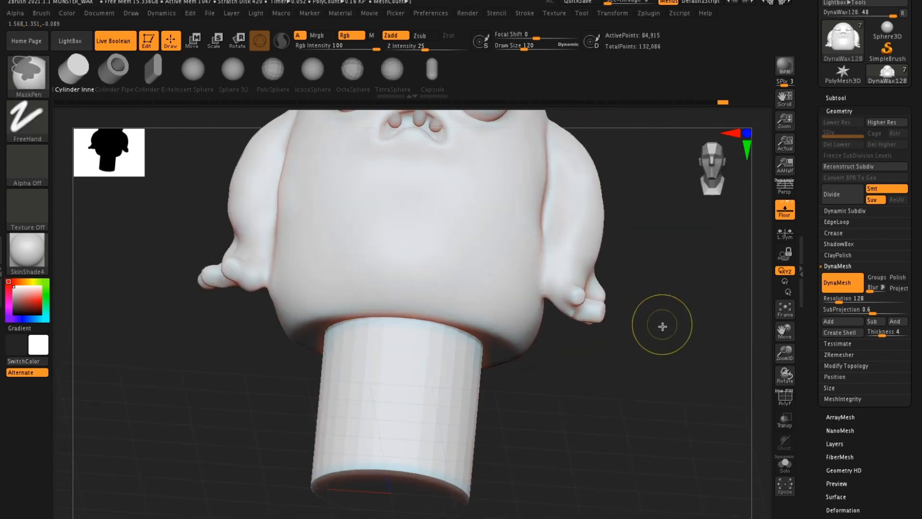
mouse_move(669, 360)
left_mouse_down()
mouse_move(625, 241)
mouse_move(665, 360)
left_mouse_up()
mouse_move(578, 366)
left_mouse_down()
mouse_move(614, 319)
mouse_move(622, 336)
mouse_move(649, 283)
mouse_move(626, 319)
left_mouse_up()
mouse_move(607, 354)
left_mouse_down("shift")
mouse_move(601, 226)
mouse_move(575, 193)
left_mouse_up("shift")
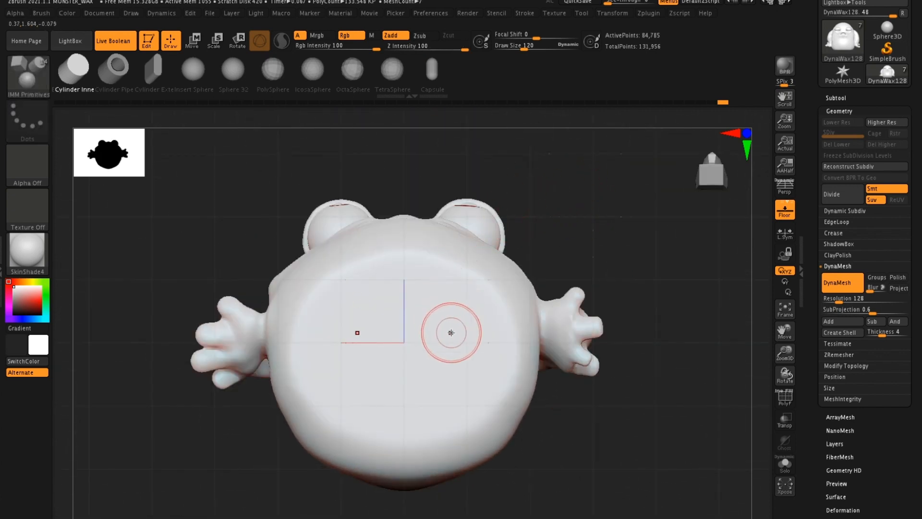
Insert a cylinder at the centre of the underside and move it vertically so only a short section sticks out below the body
left_click_drag(405, 346, 485, 304)
left_click_drag(618, 234, 466, 253)
left_click(191, 42)
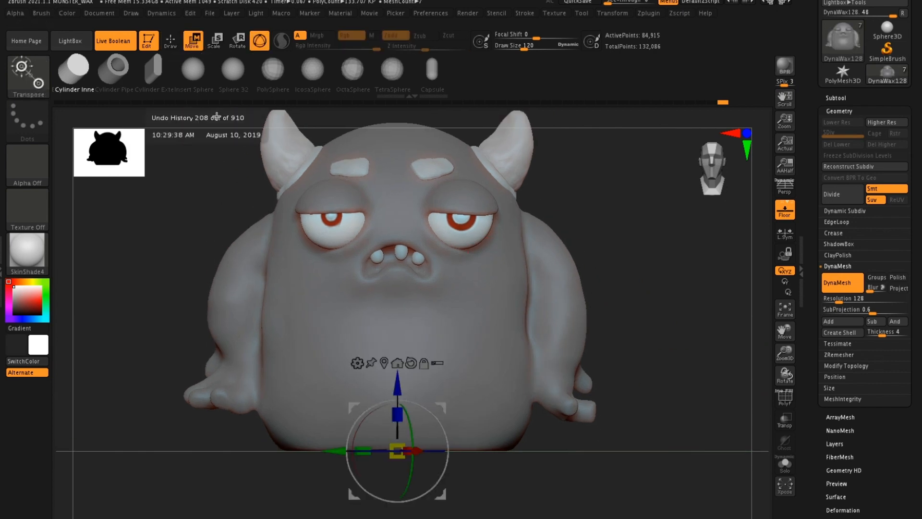
left_click_drag(399, 385, 400, 488)
left_click_drag(582, 436, 605, 241, "alt")
left_click_drag(406, 330, 414, 289)
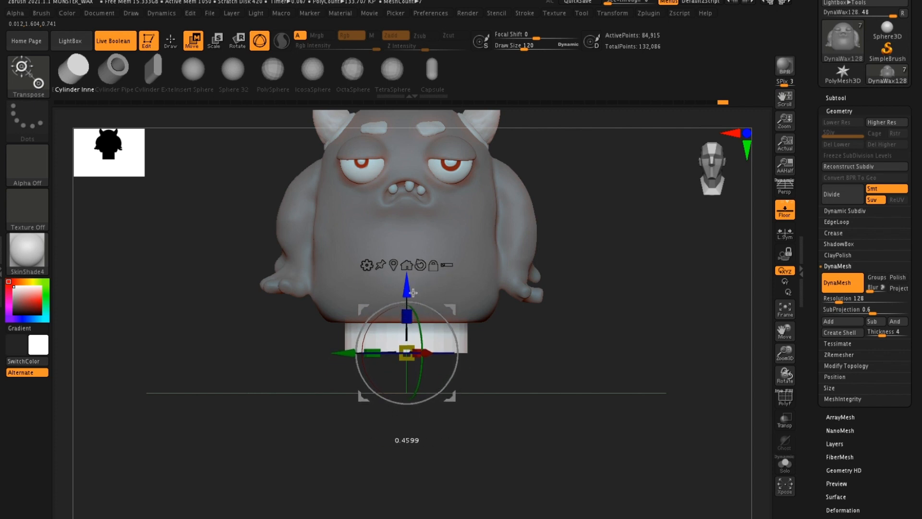
Enable double-sided display for the body so the inserted cylinder's faces show from both sides
mouse_move(577, 330)
left_mouse_down()
mouse_move(576, 261)
mouse_move(582, 276)
mouse_move(568, 317)
left_mouse_up()
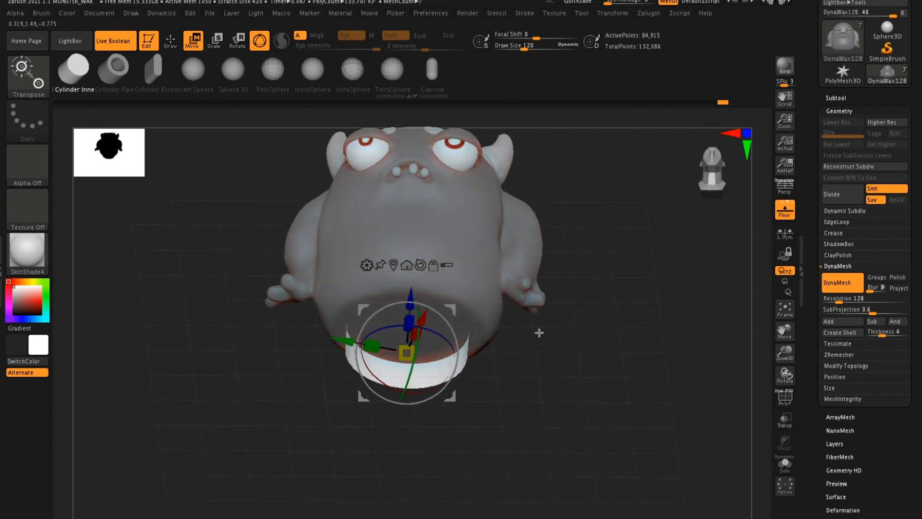
mouse_move(595, 379)
left_mouse_down()
mouse_move(567, 313)
mouse_move(593, 389)
left_mouse_up()
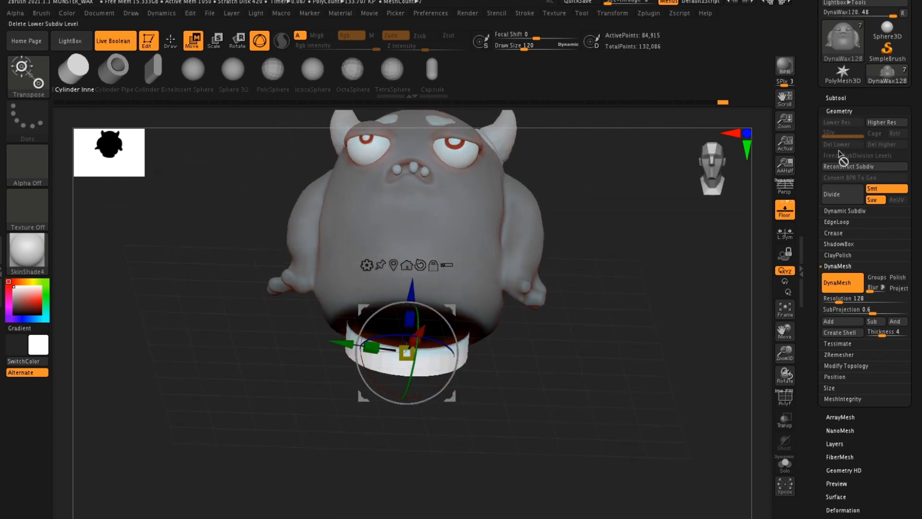
left_click(839, 111)
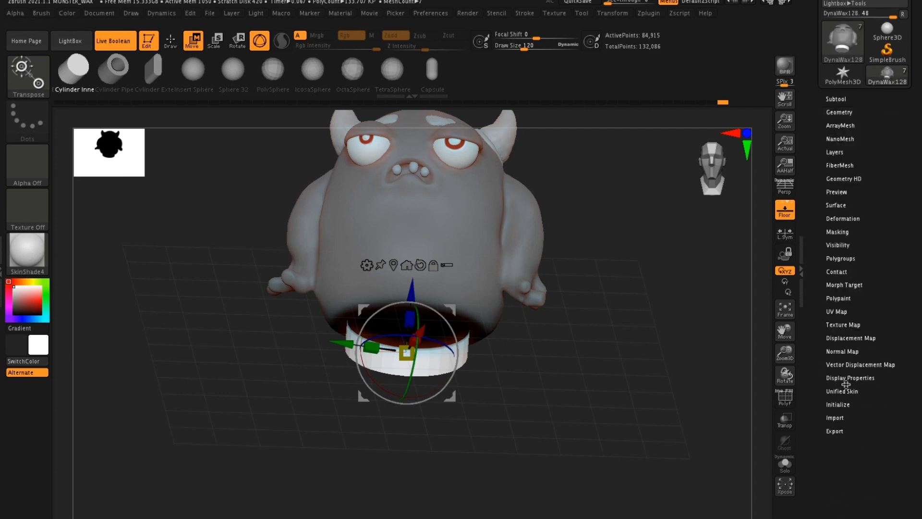
left_click(846, 378)
left_click(841, 411)
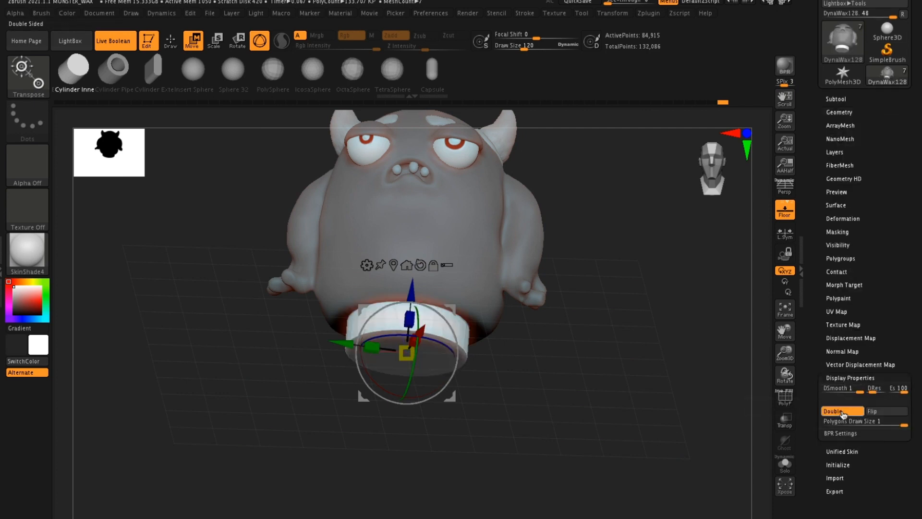
Clear the mask and remesh the body with DynaMesh so the inserted cylinder cuts into its underside
left_click_drag(646, 378, 611, 315)
left_click_drag(614, 275, 607, 385)
mouse_move(599, 303)
left_mouse_down()
mouse_move(594, 373)
mouse_move(572, 337)
mouse_move(587, 364)
mouse_move(597, 325)
mouse_move(671, 431)
left_mouse_up()
left_click_drag(604, 324, 657, 414, "ctrl")
left_click_drag(640, 356, 617, 312)
key("q")
left_click_drag(203, 391, 211, 167)
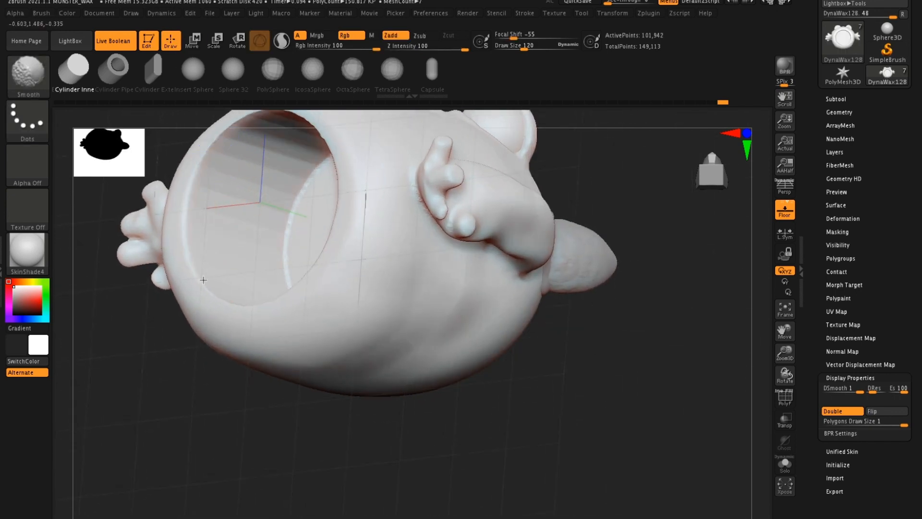
Try smoothing the rim of the cavity in the underside, undo the stroke and turn on symmetry
left_click_drag(200, 275, 245, 306, "shift")
key("ctrl+z")
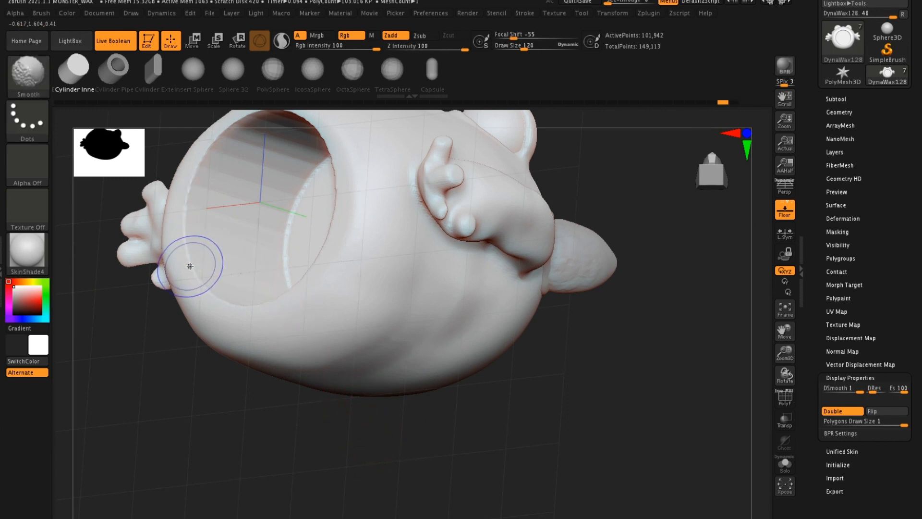
mouse_move(245, 434)
left_mouse_down()
mouse_move(291, 471)
mouse_move(279, 473)
left_mouse_up()
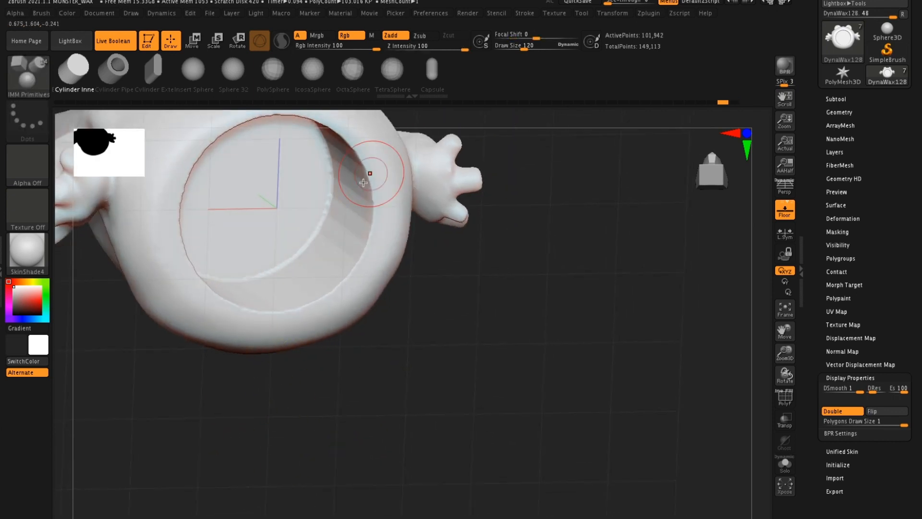
key("x")
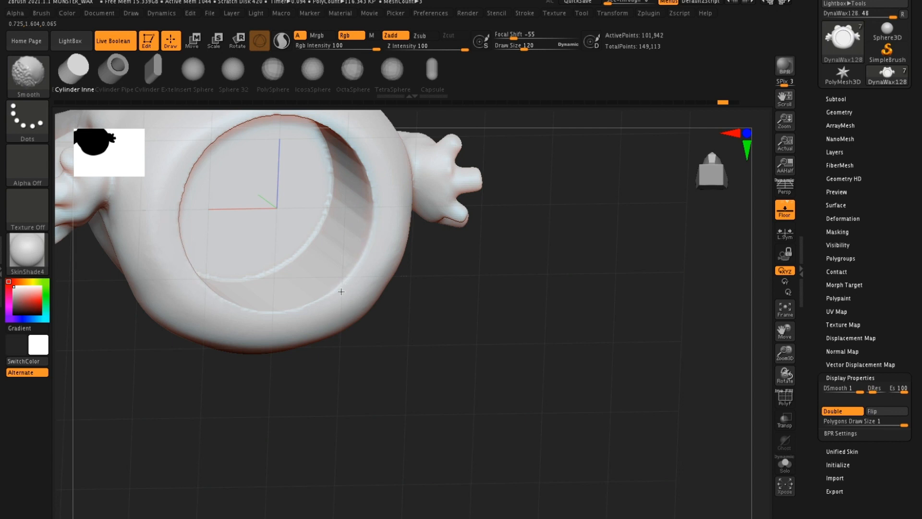
mouse_move(495, 366)
left_mouse_down()
mouse_move(467, 342)
mouse_move(497, 389)
mouse_move(492, 345)
mouse_move(517, 395)
mouse_move(521, 309)
mouse_move(518, 369)
left_mouse_up()
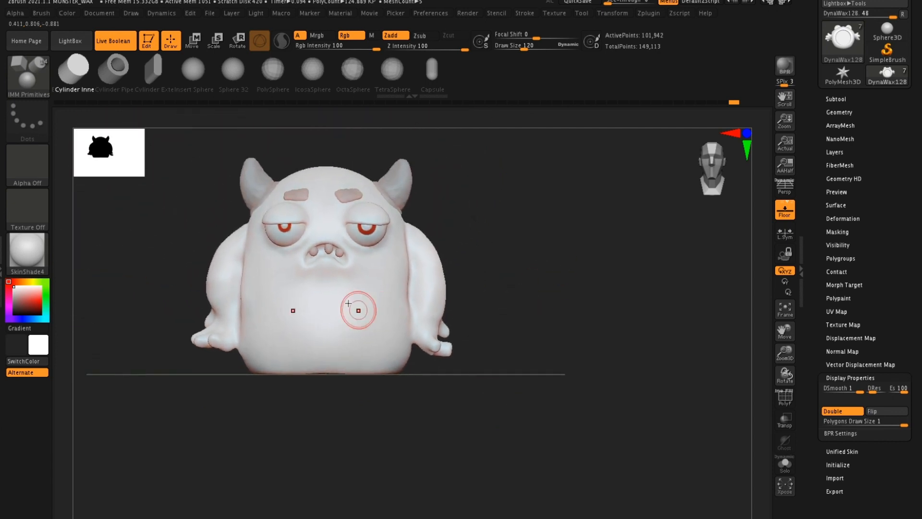
left_click_drag(543, 294, 536, 346)
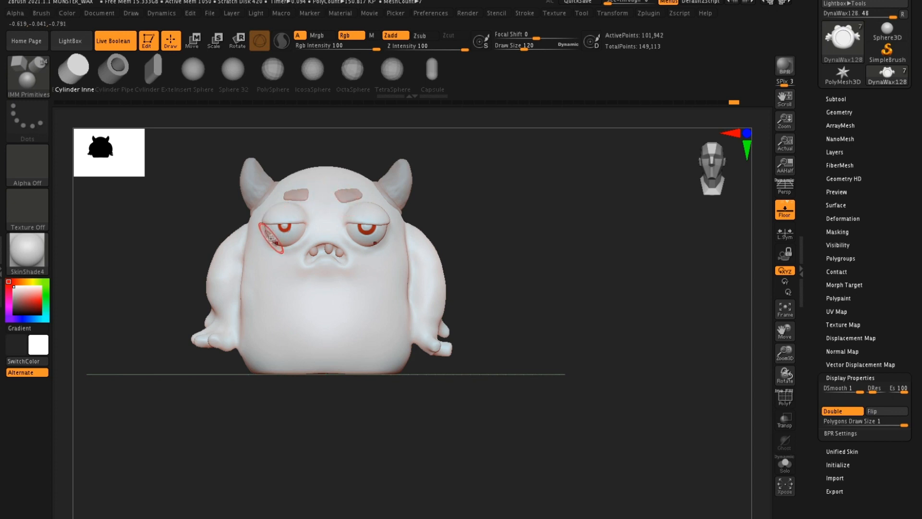
left_click_drag(564, 269, 560, 206)
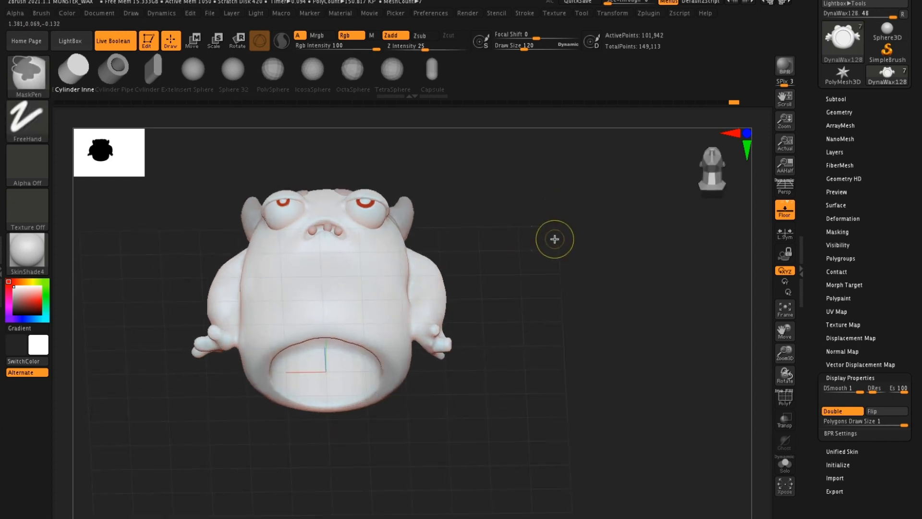
Undo the cylinder cut and the cylinder insertion on the body, and clear the remaining mask
key("ctrl+z")
key("ctrl+z")
key("ctrl+z")
key("ctrl+z")
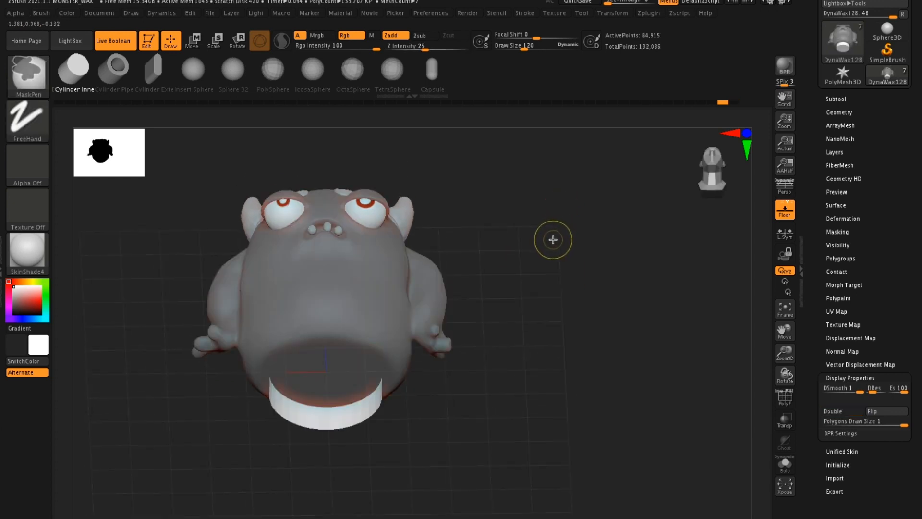
key("ctrl+z")
mouse_move(546, 272)
left_mouse_down()
mouse_move(552, 332)
mouse_move(526, 183)
left_mouse_up()
left_click_drag(535, 259, 552, 200)
left_click_drag(546, 235, 561, 257, "ctrl")
left_click_drag(555, 243, 555, 358)
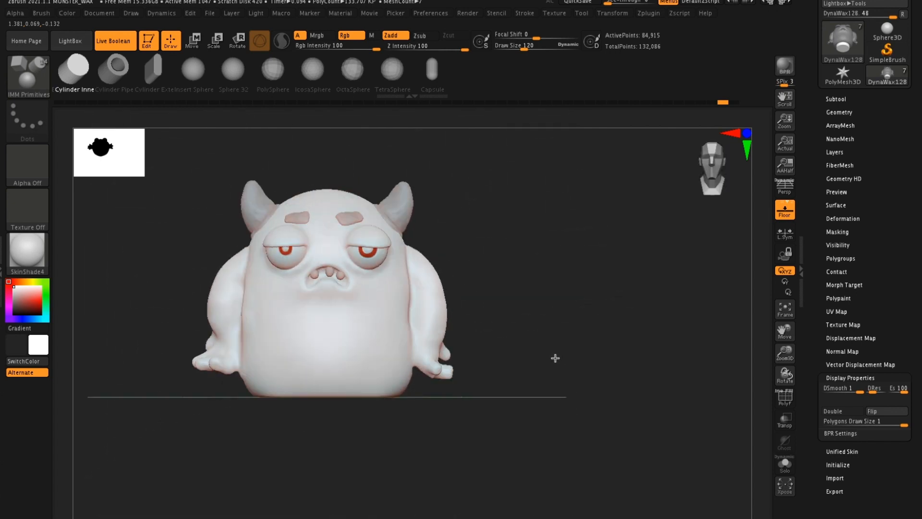
Open the body's DynaMesh shell settings and insert a cylinder at the centre of the flat underside
left_click_drag(545, 284, 541, 337, "alt")
left_click_drag(569, 268, 599, 293, "alt")
left_click_drag(818, 206, 818, 219)
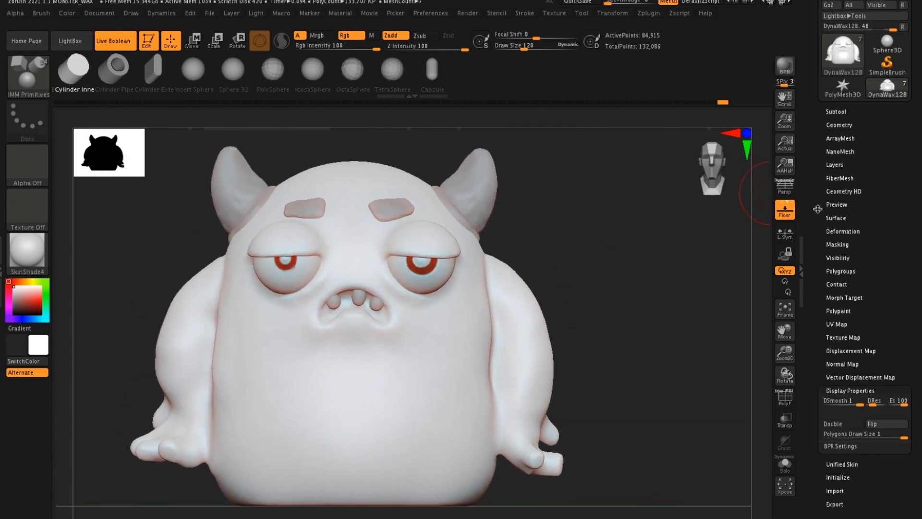
left_click(833, 126)
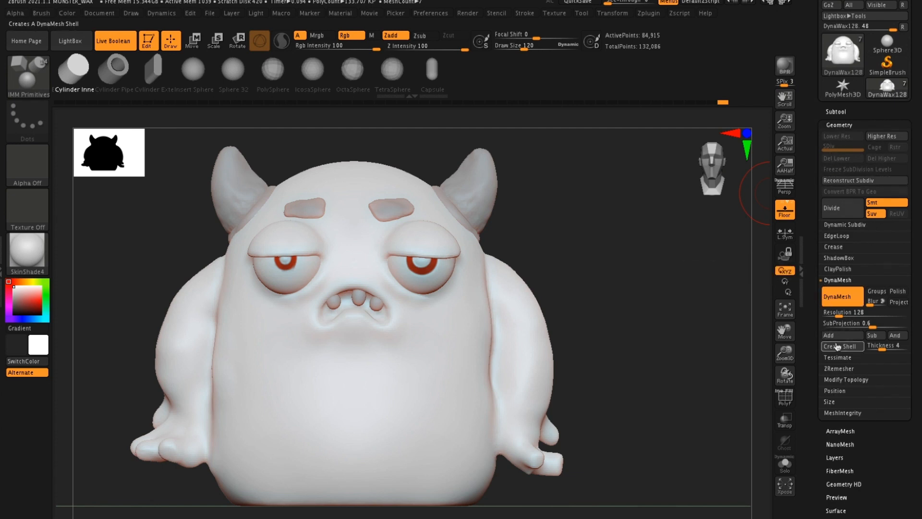
left_click_drag(626, 332, 635, 217)
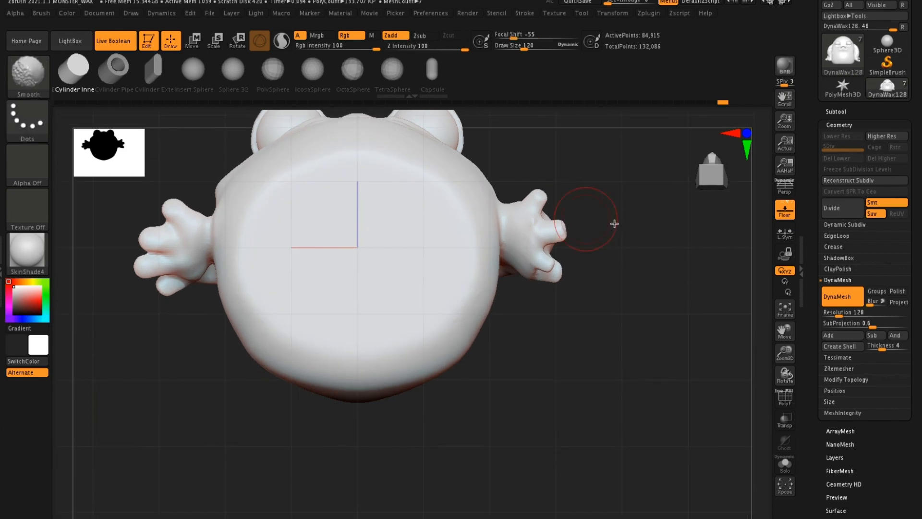
left_click_drag(357, 249, 404, 337)
left_click_drag(657, 265, 659, 365)
Move the cylinder vertically so its upper end sits inside the body and most of it sticks out below
key("w")
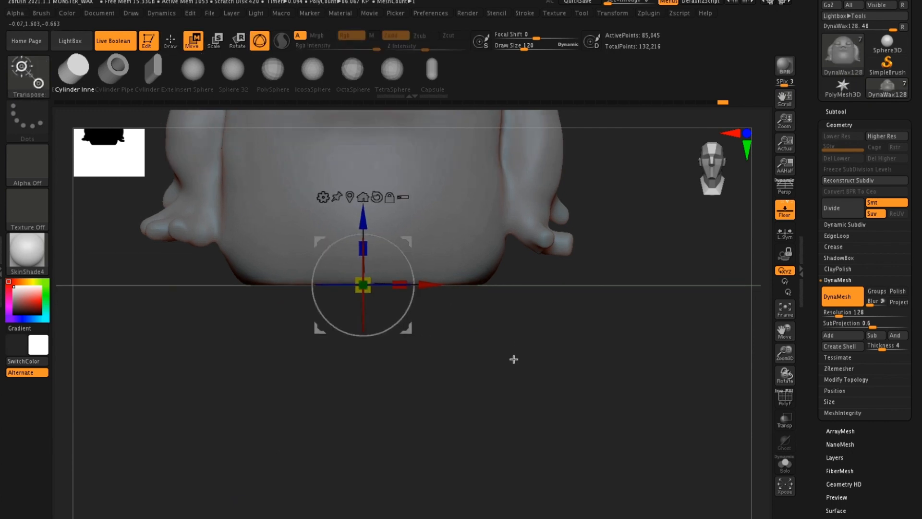
left_click_drag(361, 235, 351, 324)
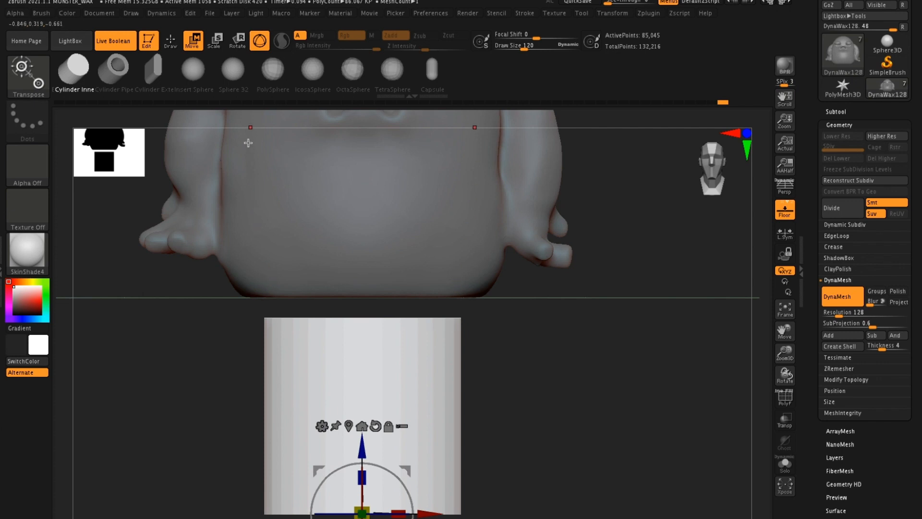
left_click_drag(362, 454, 367, 358)
Enable double-sided display for the body and return to its geometry settings
left_click_drag(570, 331, 585, 315)
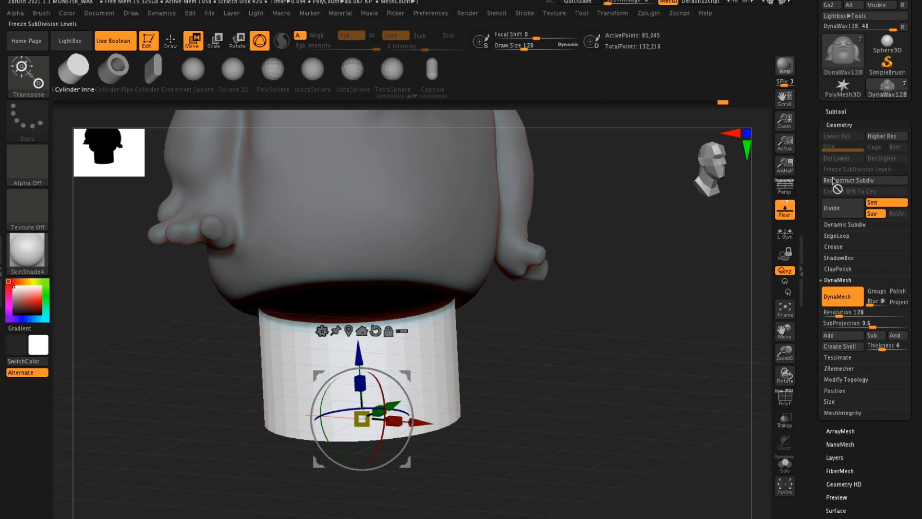
left_click(838, 125)
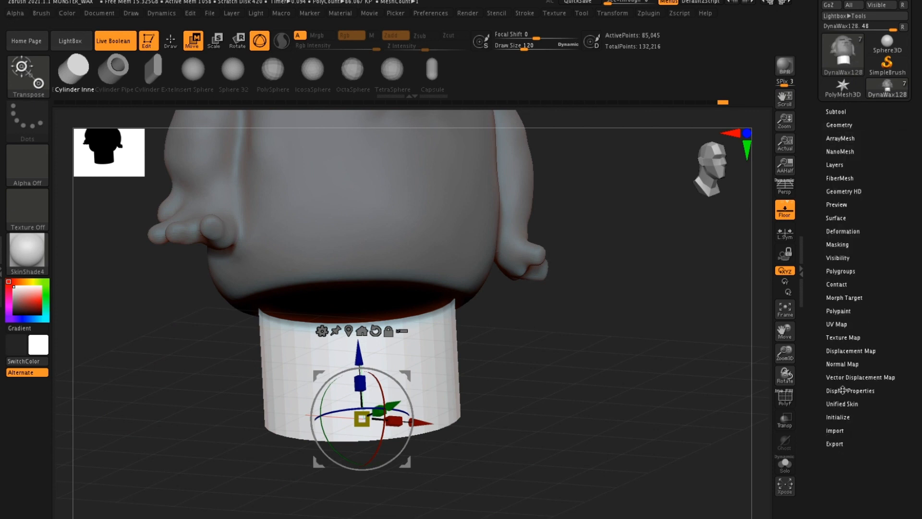
left_click(843, 390)
left_click(843, 423)
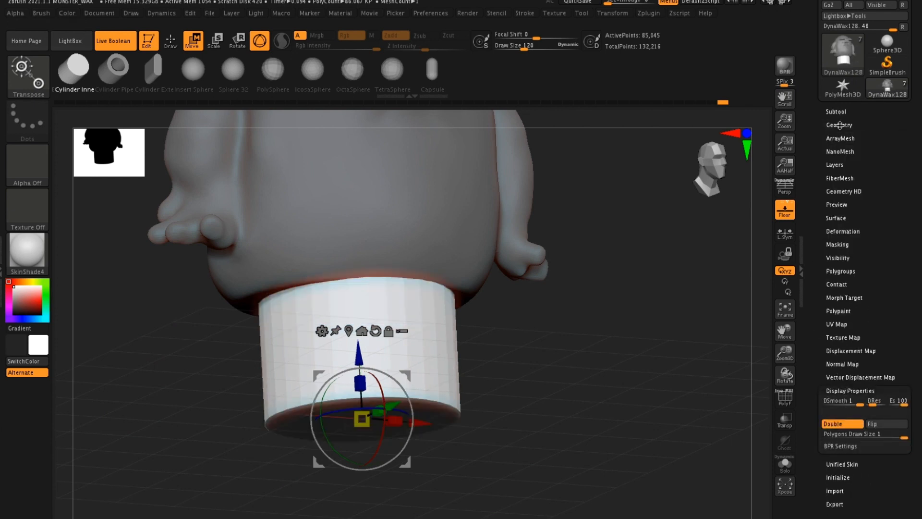
left_click(839, 125)
Clear the mask and hollow the body with DynaMesh Create Shell at thickness 4, using the cylinder as the opening
left_click_drag(624, 342, 684, 252)
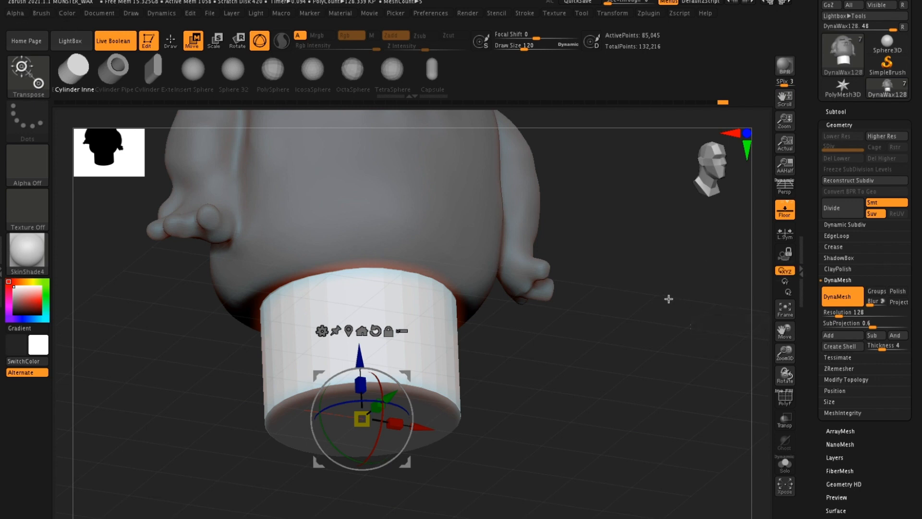
key("ctrl")
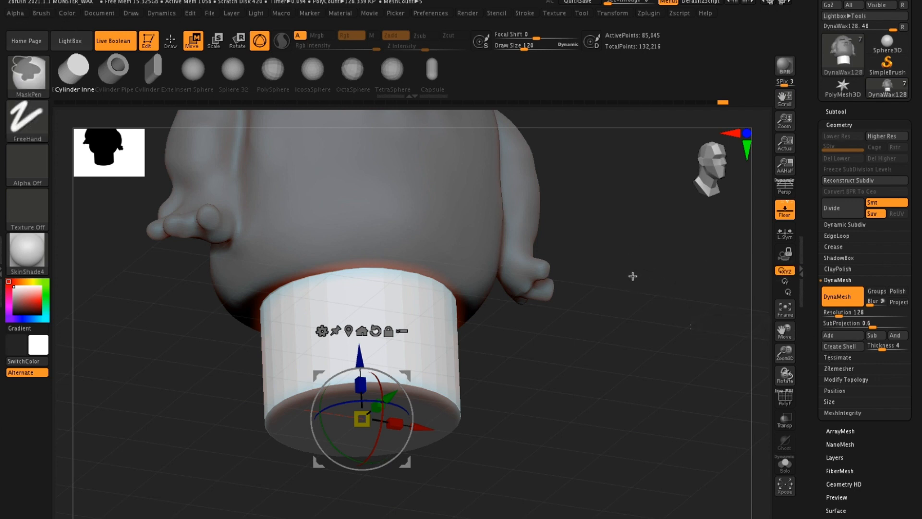
mouse_move(652, 298)
left_mouse_down("ctrl")
mouse_move(667, 315)
mouse_move(657, 292)
mouse_move(707, 288)
left_mouse_up("ctrl")
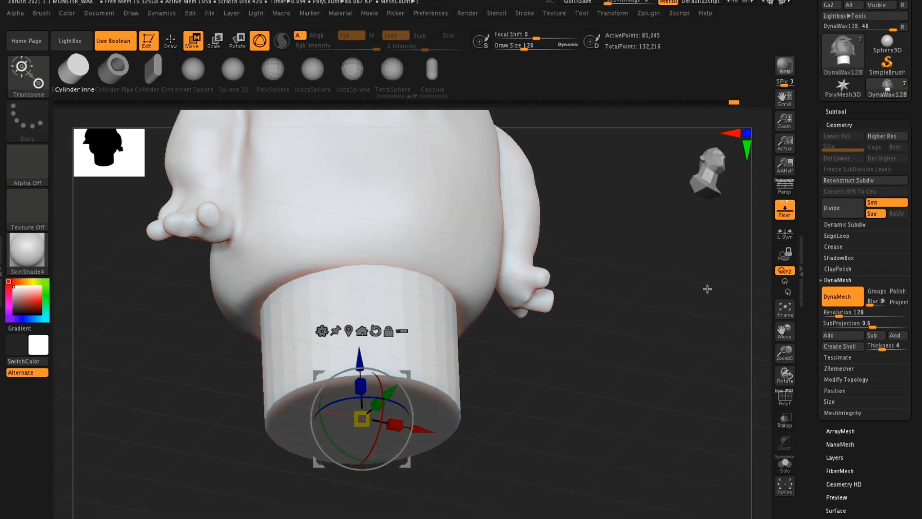
left_click(837, 346)
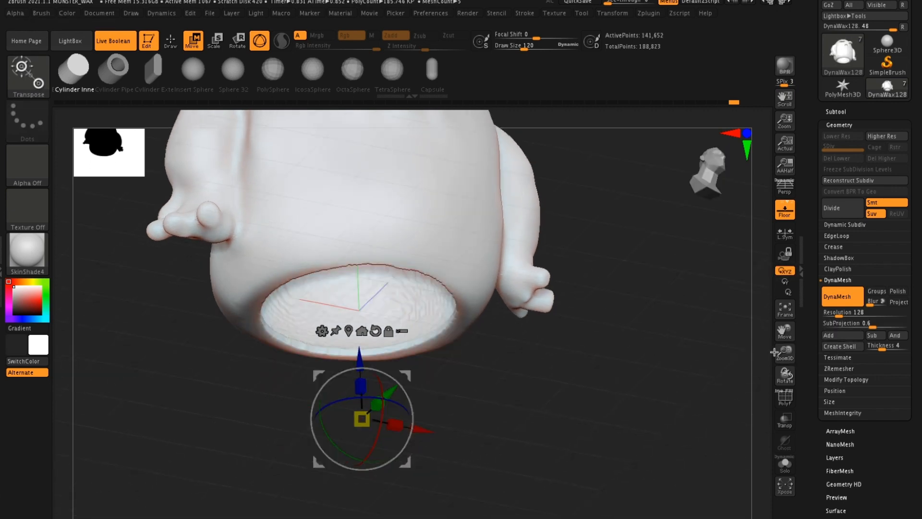
Assign the whole hollowed body to a single polygroup, using the wireframe display for checking
left_click_drag(660, 340, 663, 274)
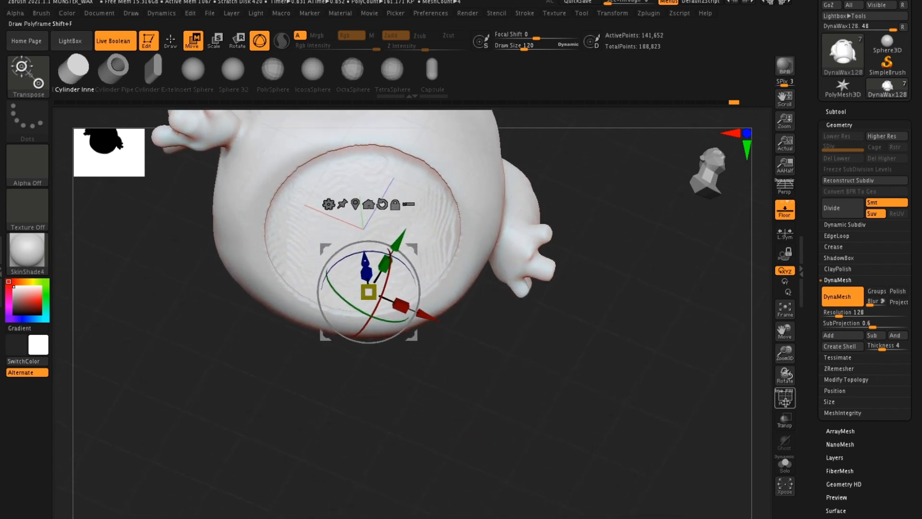
left_click(787, 402)
left_click_drag(648, 325, 694, 248)
key("ctrl+w")
key("shift+f")
Isolate the body and examine the hollow interior and wall thickness through the opening in the underside
left_click_drag(672, 295, 615, 278)
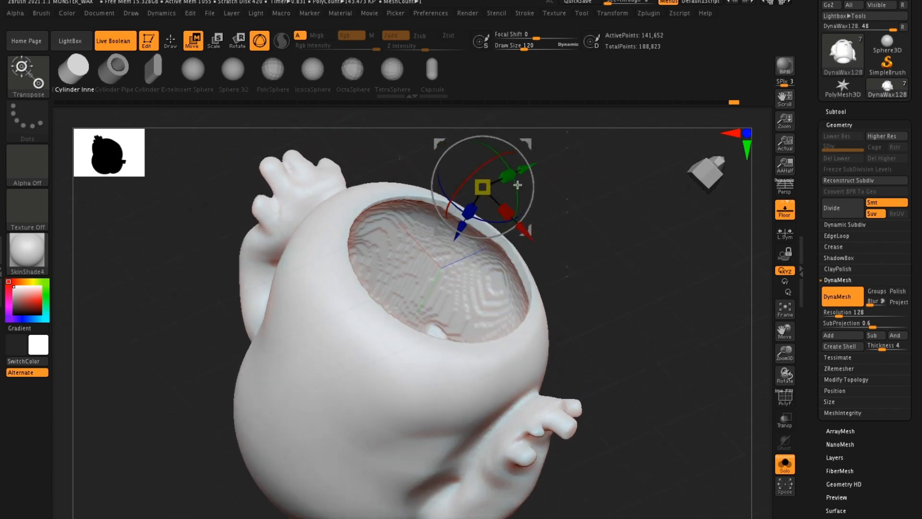
left_click(174, 48)
left_click_drag(570, 235, 468, 220, "alt")
left_click_drag(520, 208, 562, 197)
left_click_drag(706, 230, 607, 116)
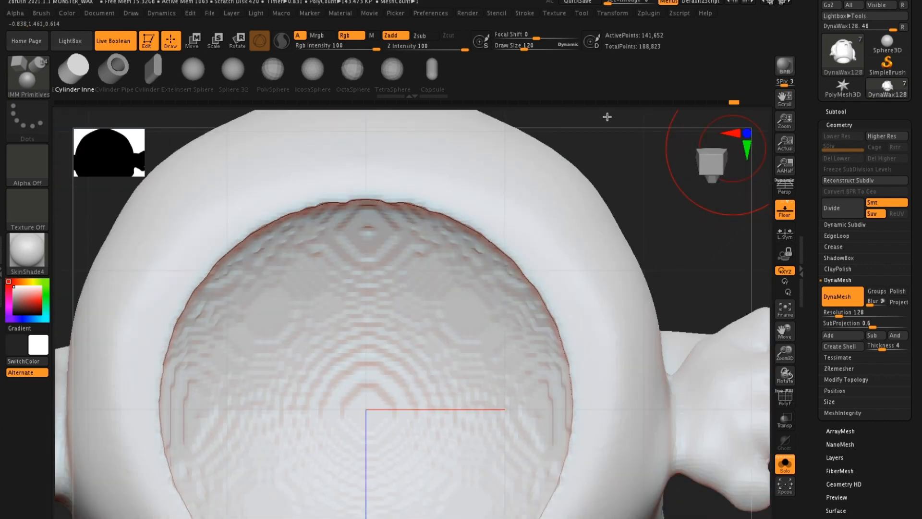
mouse_move(675, 266)
left_mouse_down()
mouse_move(760, 247)
mouse_move(634, 310)
mouse_move(646, 288)
mouse_move(634, 317)
mouse_move(683, 233)
mouse_move(680, 349)
left_mouse_up()
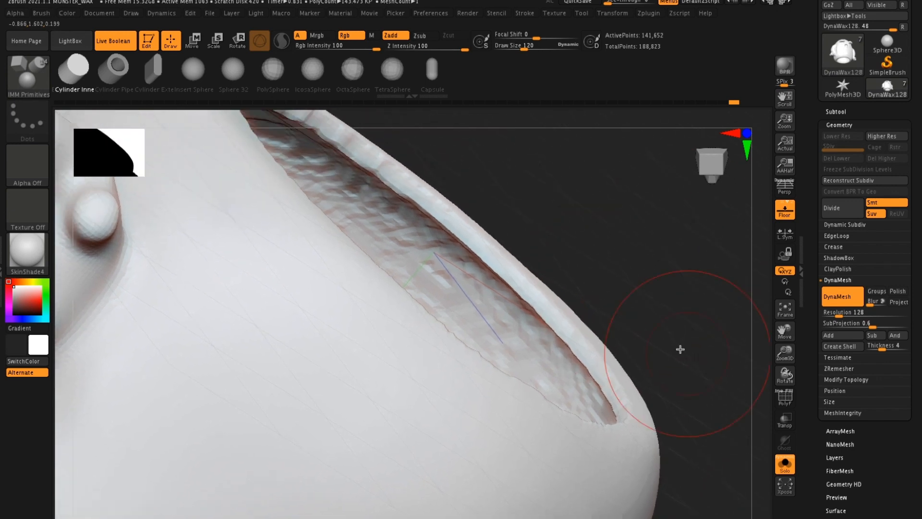
Show the wireframe, inspect the shell's wall and rim topology, and bring the other subtools back into view
left_click(784, 405)
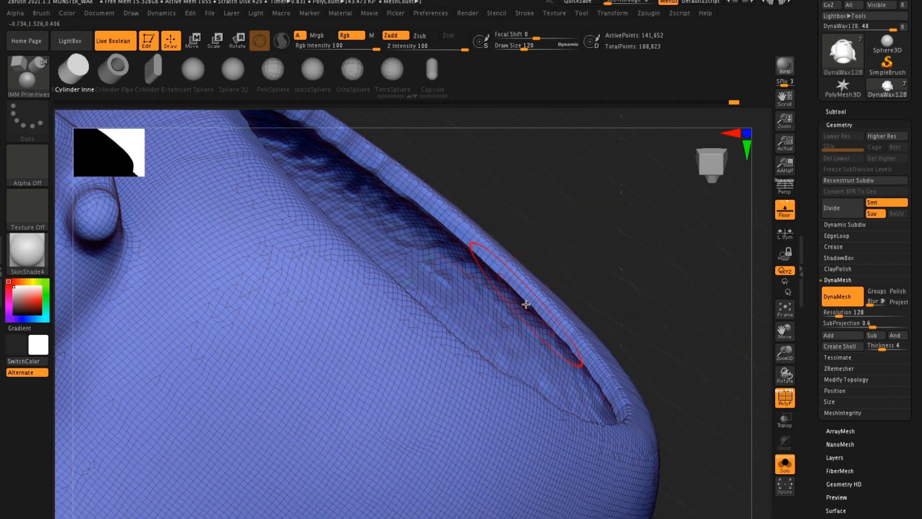
mouse_move(595, 260)
left_mouse_down()
mouse_move(597, 284)
mouse_move(550, 306)
left_mouse_up()
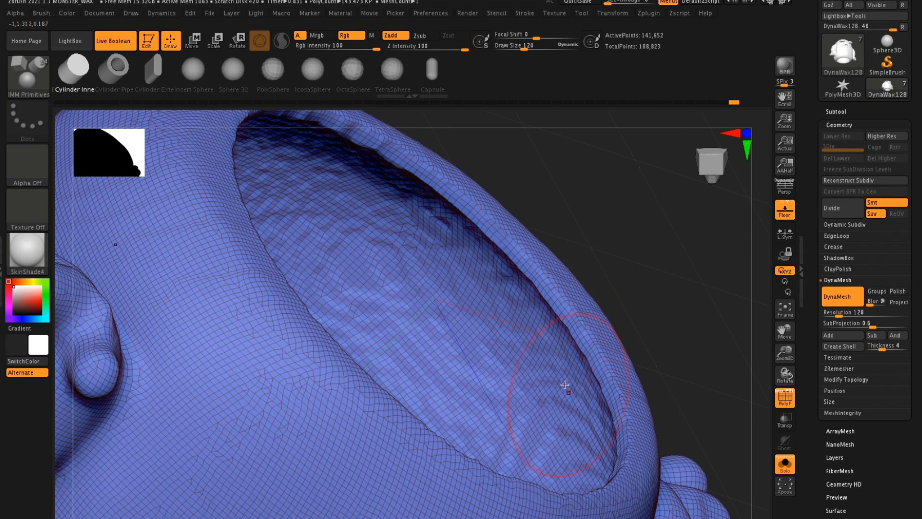
mouse_move(641, 263)
left_mouse_down()
mouse_move(645, 295)
mouse_move(431, 322)
left_mouse_up()
left_click_drag(362, 378, 354, 313, "shift")
left_click(787, 470)
mouse_move(623, 306)
left_mouse_down()
mouse_move(609, 246)
mouse_move(621, 240)
mouse_move(469, 270)
left_mouse_up()
key("shift")
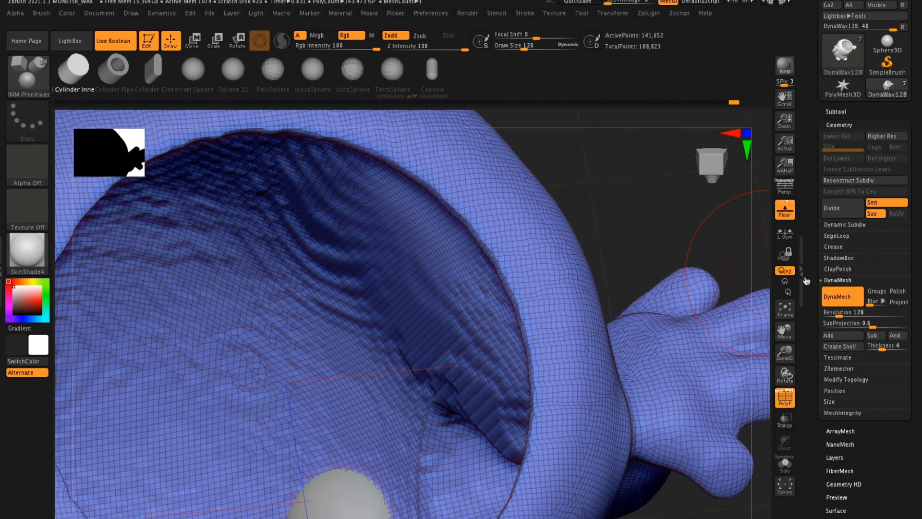
Apply ClayPolish to the hollowed body and check its inner and outer surfaces
left_click(838, 269)
left_click(837, 292)
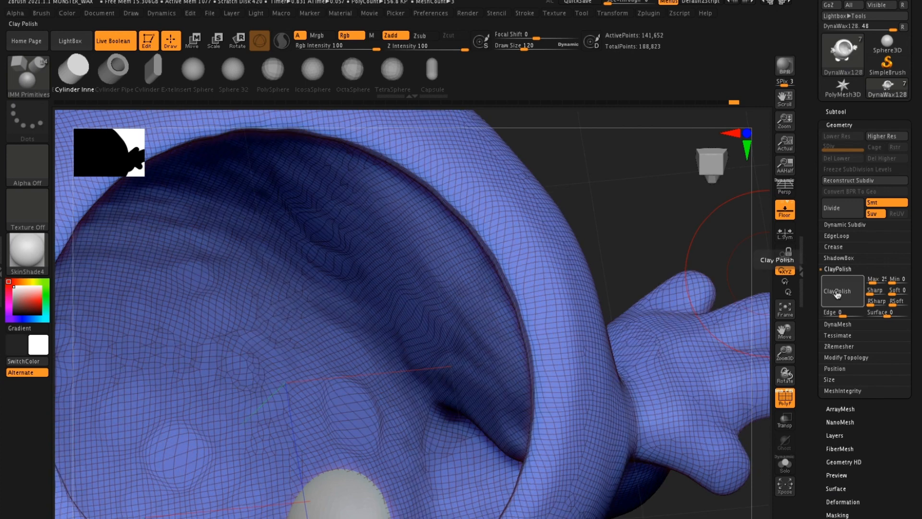
left_click(838, 295)
mouse_move(663, 233)
left_mouse_down()
mouse_move(636, 322)
mouse_move(715, 330)
mouse_move(693, 263)
mouse_move(673, 286)
mouse_move(626, 279)
mouse_move(663, 207)
mouse_move(700, 222)
mouse_move(673, 178)
mouse_move(641, 229)
mouse_move(638, 222)
left_mouse_up()
key("shift")
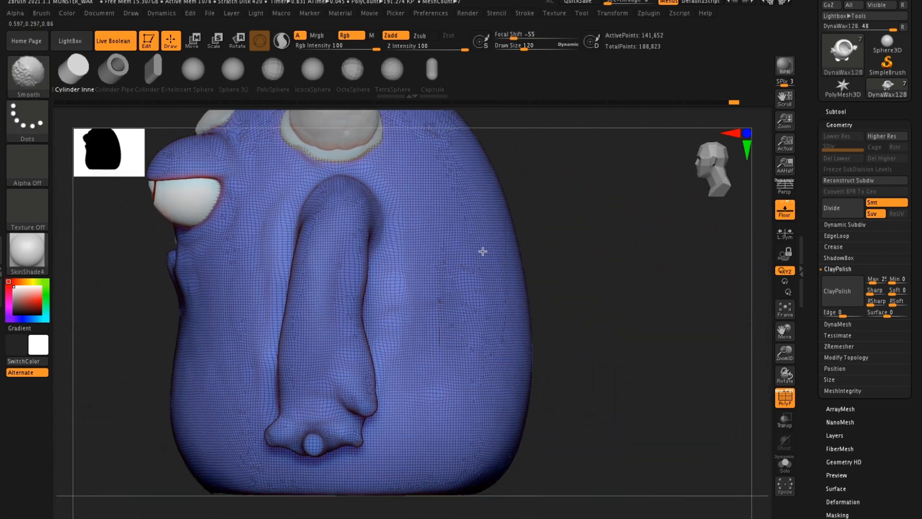
Turn off the wireframe and examine the polished interior and the rim of the underside opening
left_click(784, 400)
mouse_move(677, 356)
left_mouse_down()
mouse_move(642, 335)
mouse_move(659, 269)
mouse_move(638, 194)
mouse_move(401, 319)
left_mouse_up()
key("shift")
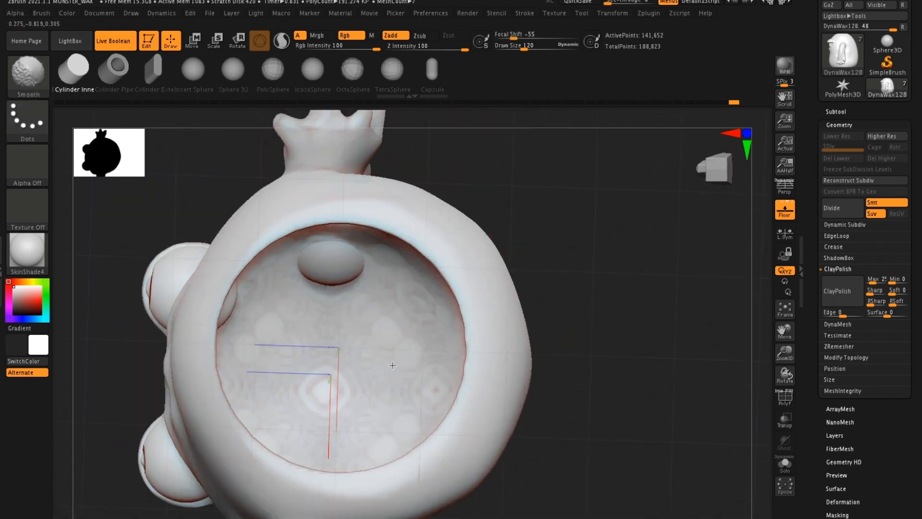
mouse_move(597, 274)
left_mouse_down()
mouse_move(578, 218)
mouse_move(592, 260)
mouse_move(601, 368)
mouse_move(644, 383)
mouse_move(614, 372)
mouse_move(624, 239)
mouse_move(624, 340)
mouse_move(660, 281)
mouse_move(621, 189)
mouse_move(591, 177)
left_mouse_up()
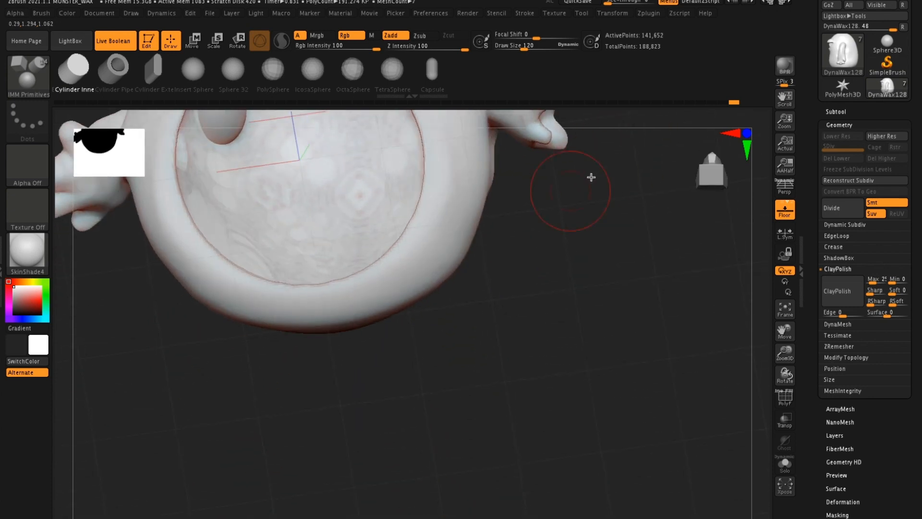
Undo the ClayPolish on the body and check the hollow from below
key("ctrl")
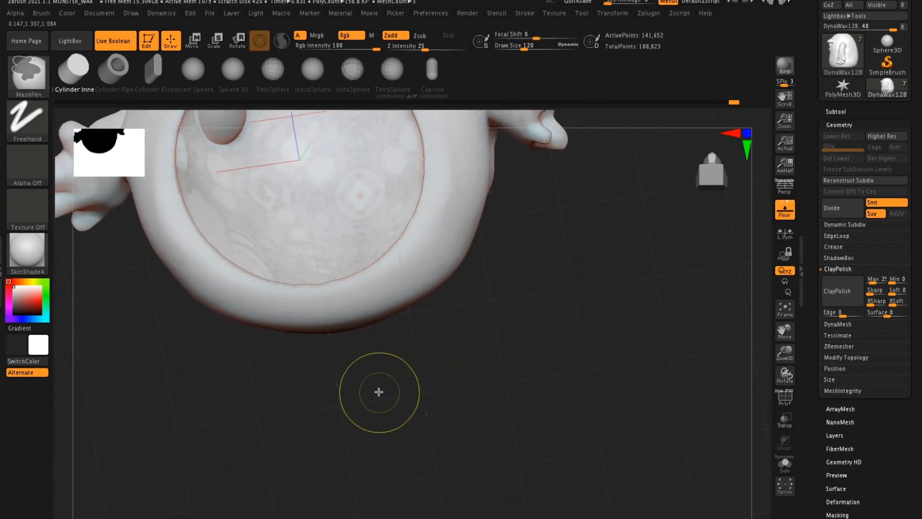
left_click_drag(397, 381, 392, 419)
key("shift")
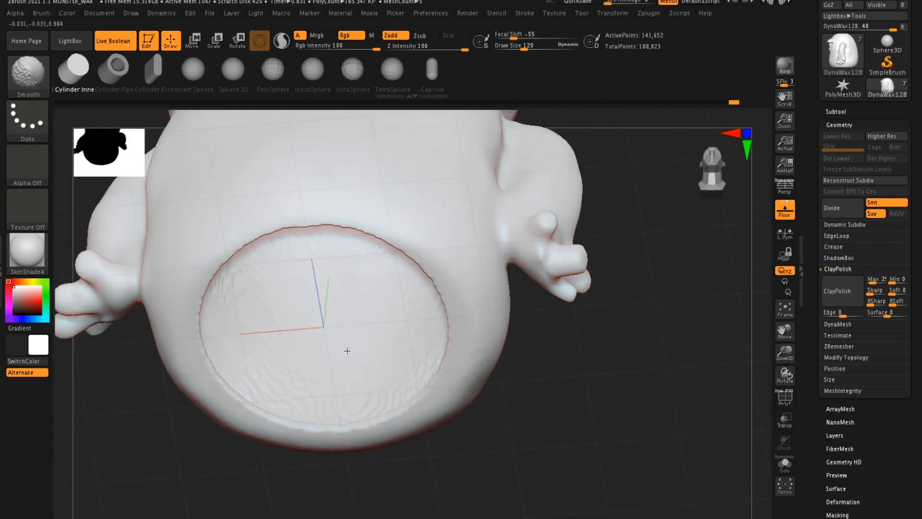
left_click_drag(433, 479, 493, 442)
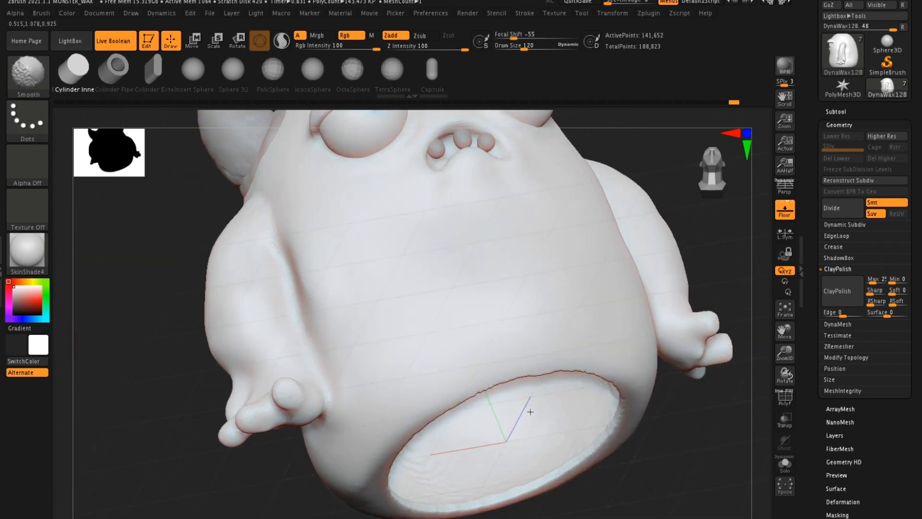
Check the hollow's inner surface and the rim of the underside opening from several angles
mouse_move(663, 453)
left_mouse_down()
mouse_move(672, 413)
mouse_move(661, 358)
left_mouse_up()
mouse_move(633, 396)
left_mouse_down("shift")
mouse_move(659, 337)
mouse_move(646, 392)
left_mouse_up("shift")
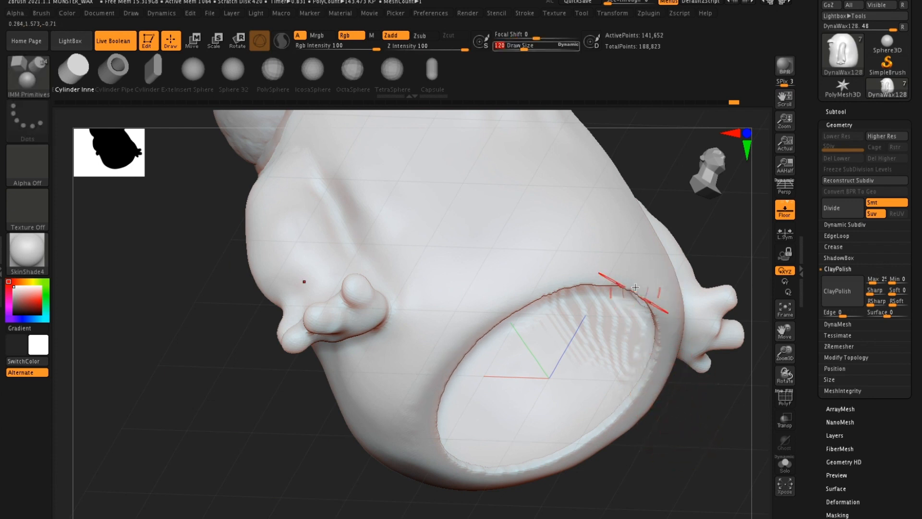
key("shift")
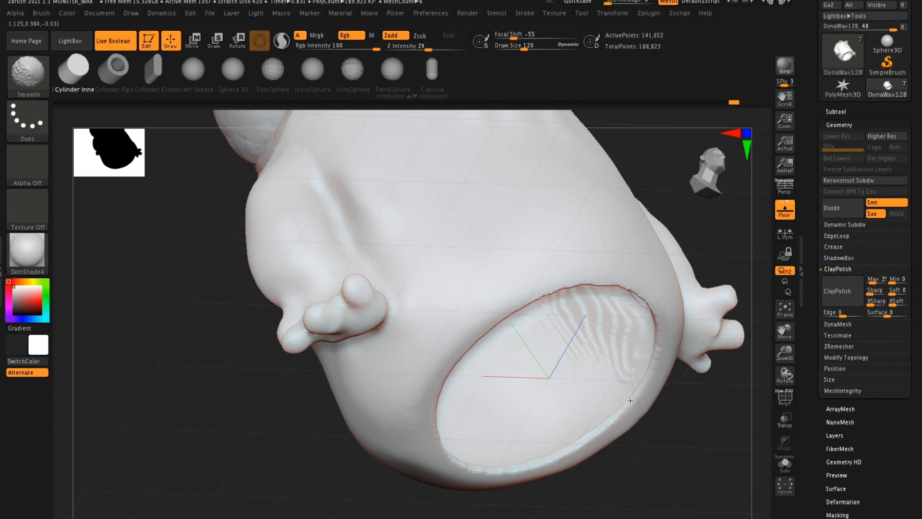
mouse_move(675, 210)
left_mouse_down()
mouse_move(693, 251)
mouse_move(663, 303)
mouse_move(723, 240)
mouse_move(673, 352)
mouse_move(350, 237)
left_mouse_up()
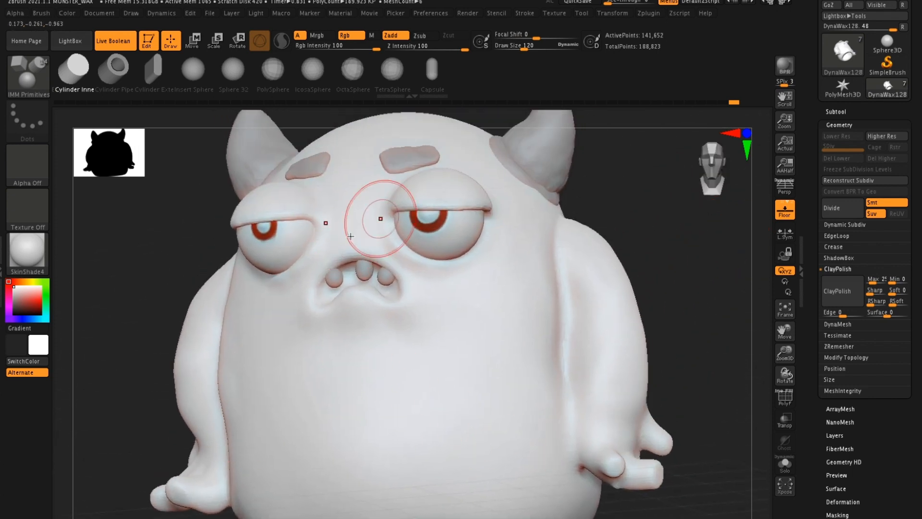
left_click_drag(692, 290, 654, 249)
mouse_move(676, 337)
left_mouse_down()
mouse_move(632, 248)
mouse_move(646, 255)
mouse_move(636, 274)
mouse_move(651, 291)
mouse_move(644, 299)
left_mouse_up()
key("ctrl")
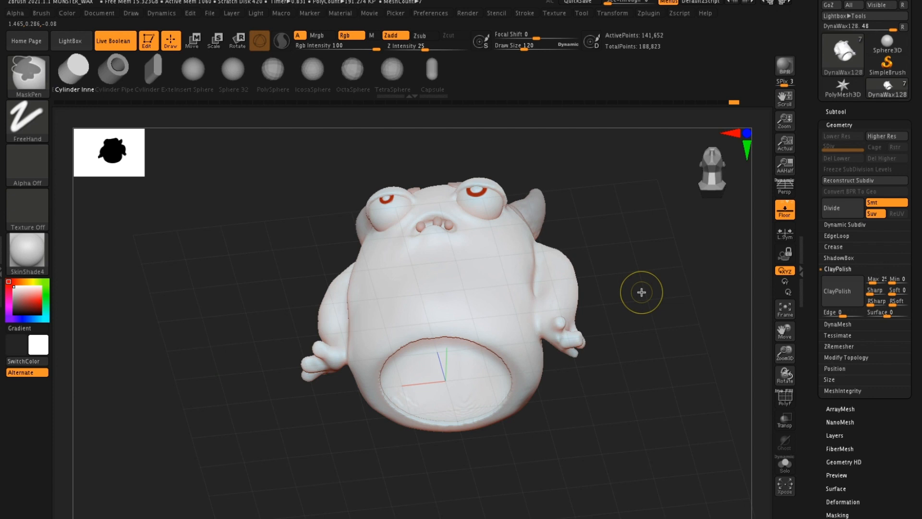
Undo the hollowing and the inserted cylinder so the monster's body is solid and unmasked again
key("ctrl+z")
key("ctrl+z")
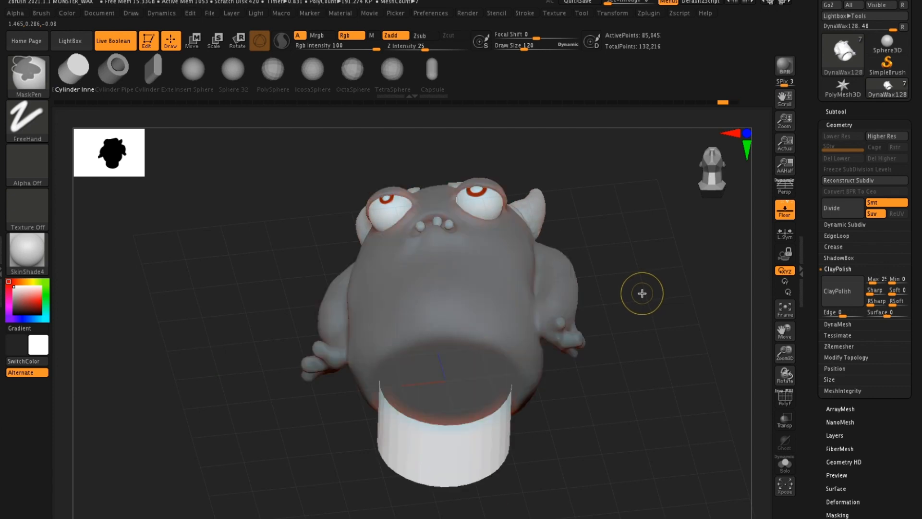
key("ctrl+z")
left_click_drag(644, 284, 626, 320, "shift")
left_click(651, 300, "ctrl")
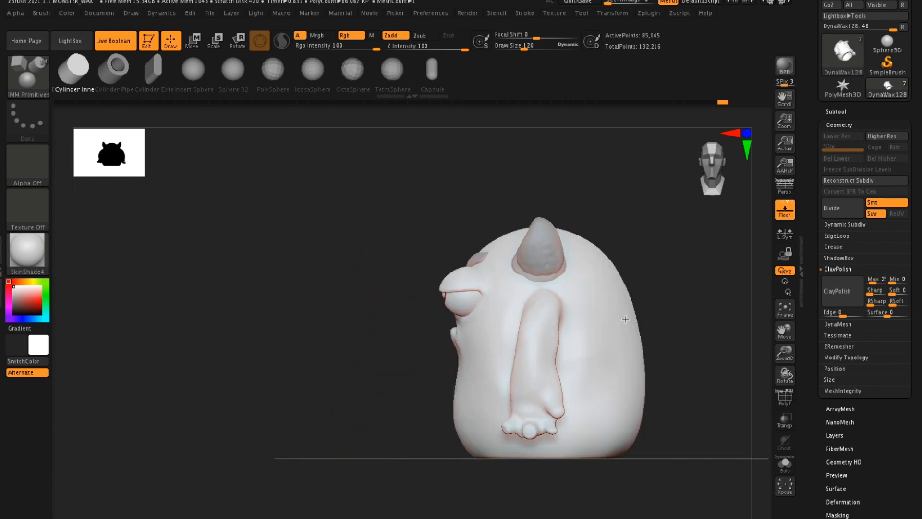
Append a Sphere3D as a new subtool to the monster
left_click_drag(693, 284, 591, 251)
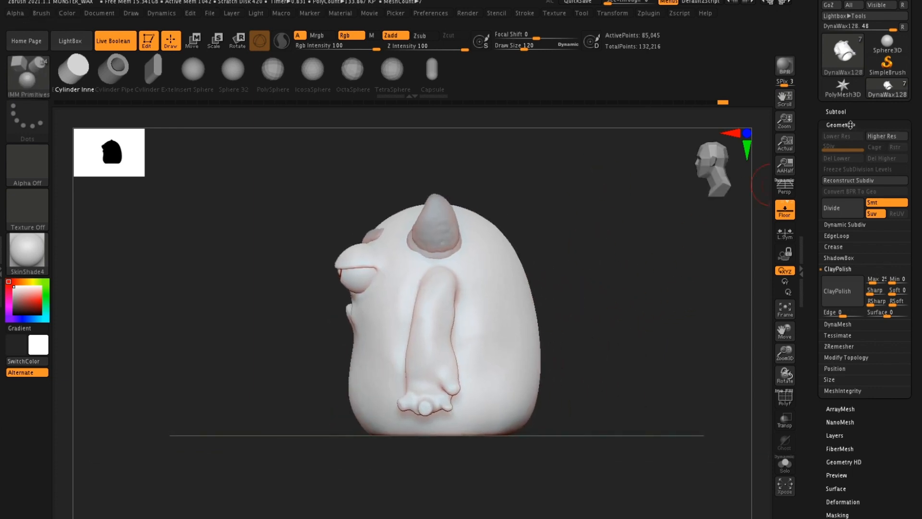
left_click(850, 125)
left_click(839, 112)
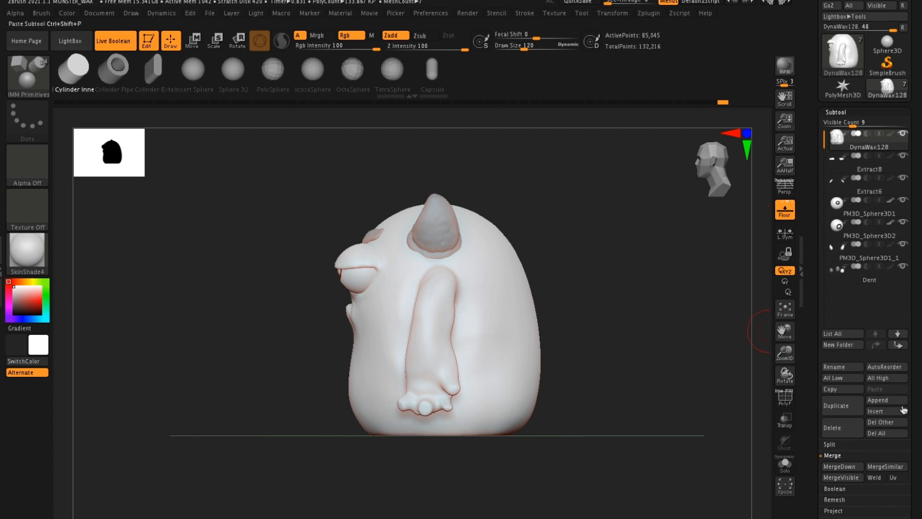
left_click(885, 400)
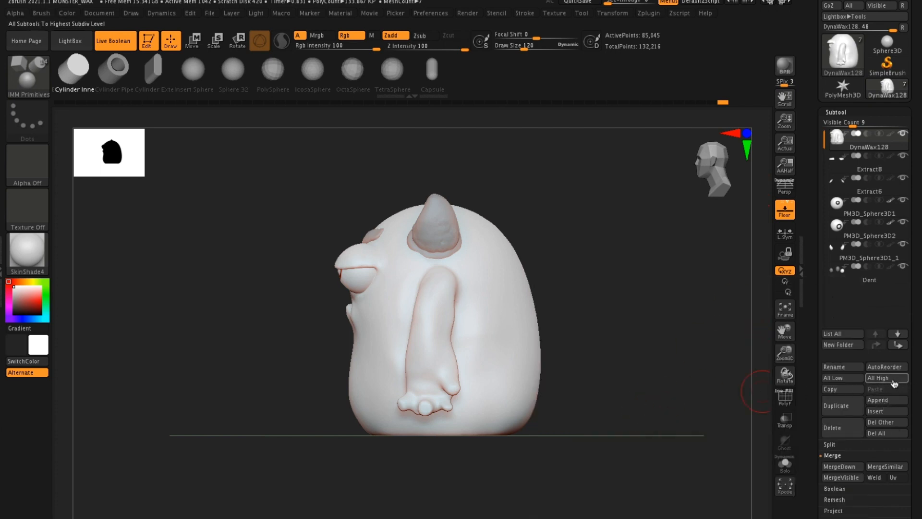
left_click(884, 401)
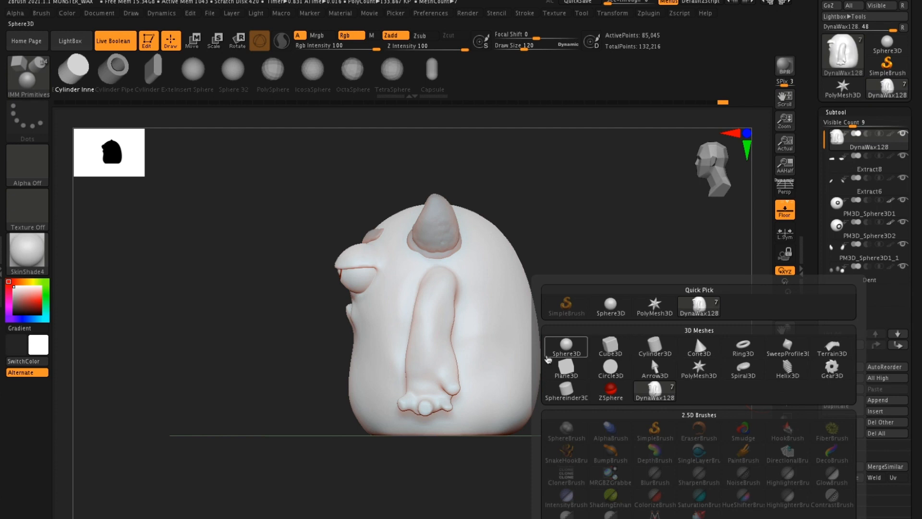
left_click(569, 350)
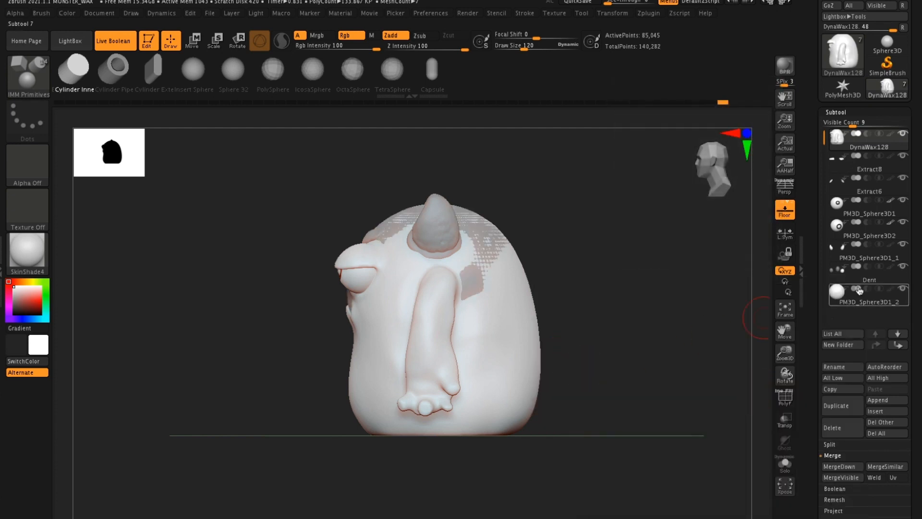
Select the appended sphere subtool and move it up the subtool order to directly below the DynaWax128 body
left_click(860, 290)
left_click(875, 346)
left_click(875, 347)
left_click(875, 346)
left_click(875, 347)
left_click(875, 347)
left_click(876, 347)
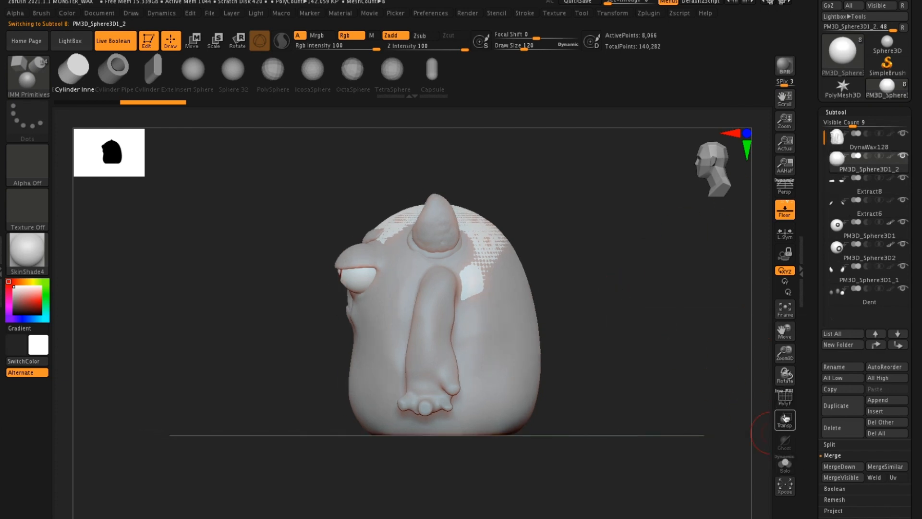
Turn on transparency and scale the sphere down so it fits inside the monster's body
left_click(786, 418)
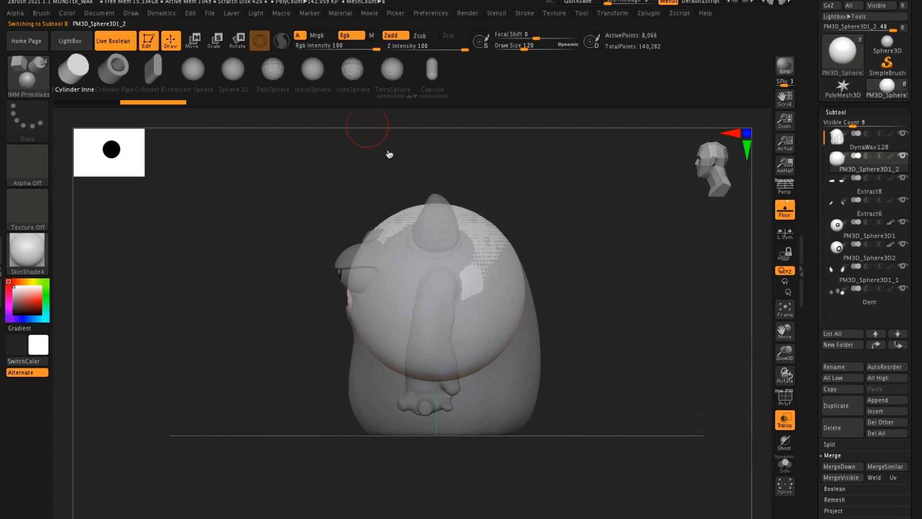
left_click(214, 40)
left_click_drag(444, 288, 424, 314)
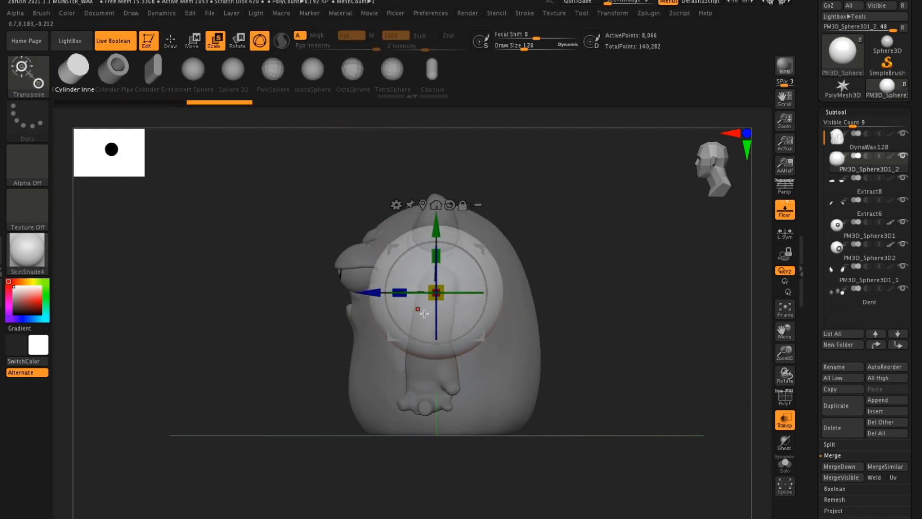
left_click(170, 40)
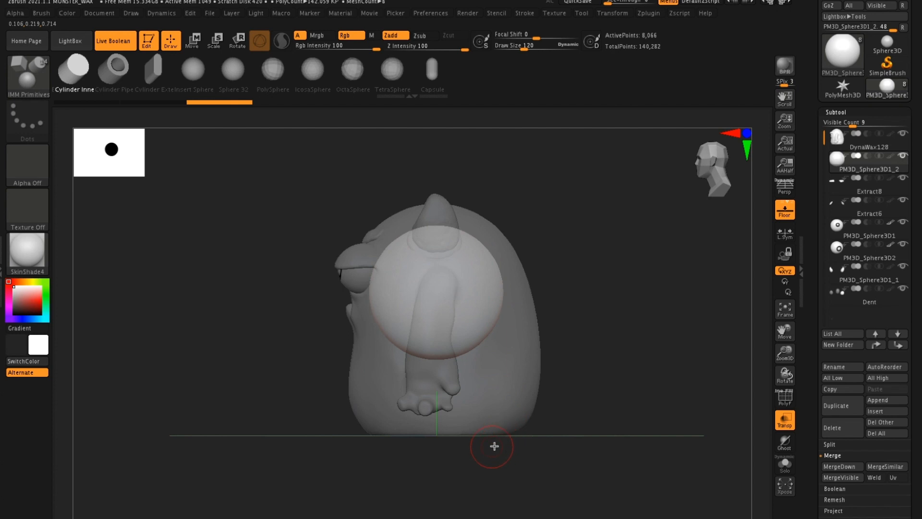
Set MaskRect as the masking brush and mask the sphere's upper half, leaving the lower half editable
key("ctrl")
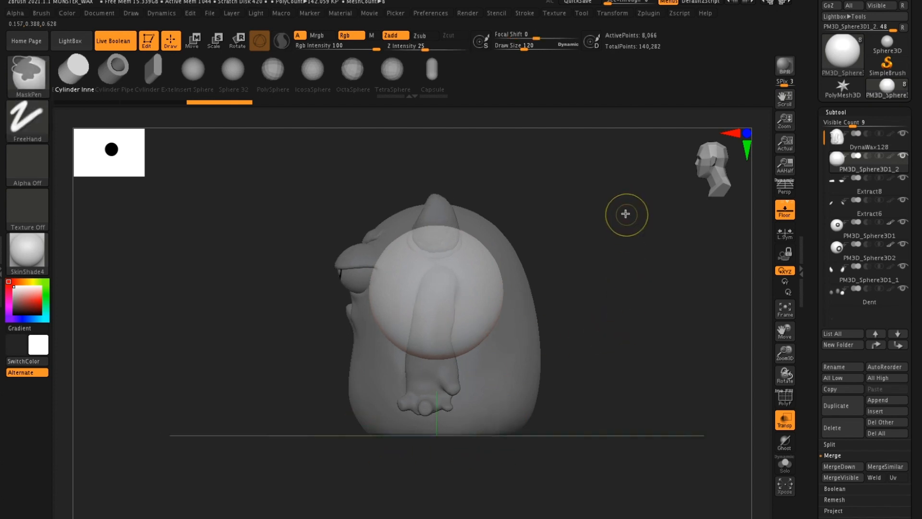
left_click(32, 89)
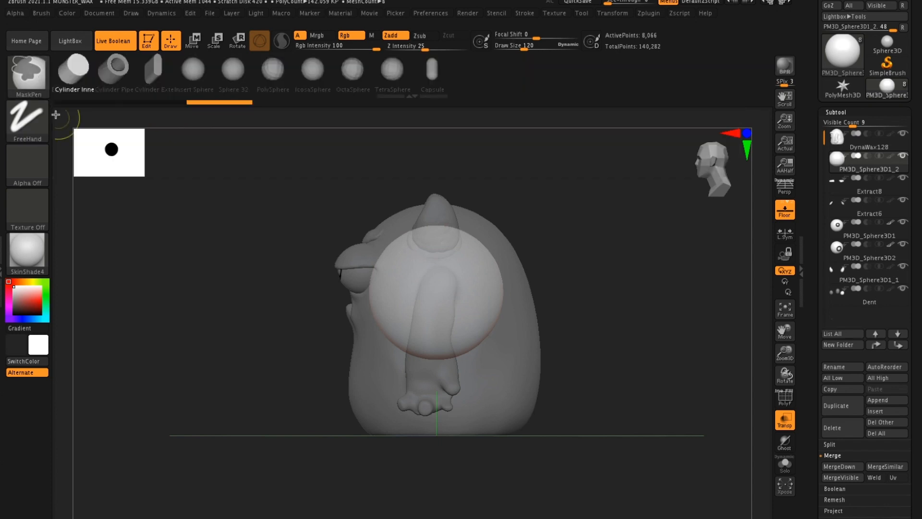
left_click(30, 86)
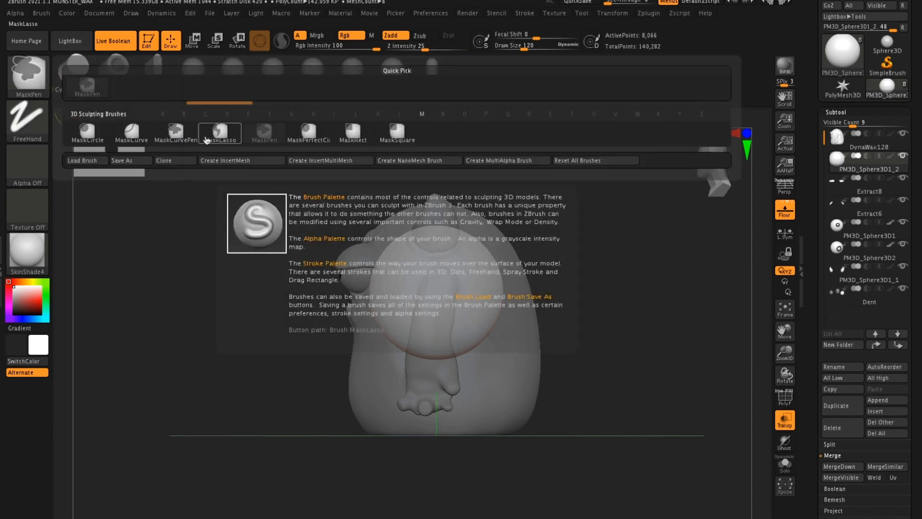
left_click(354, 134)
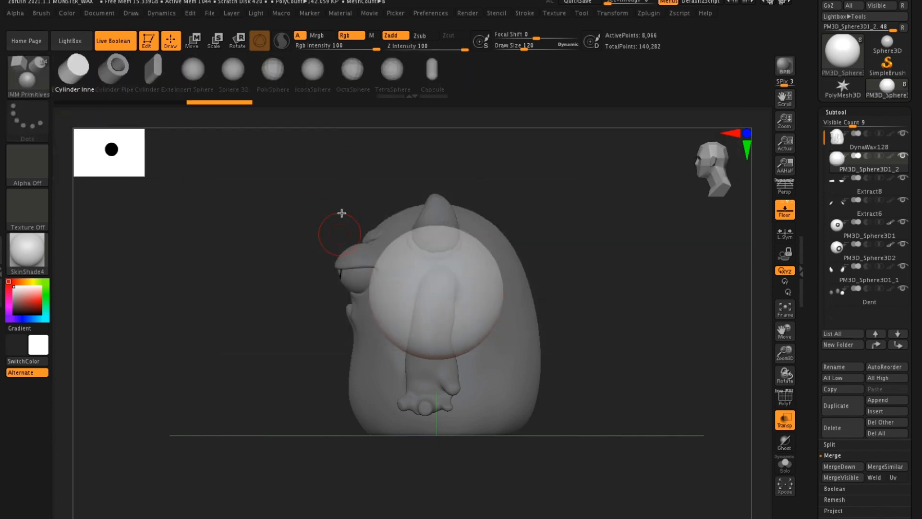
left_click_drag(313, 291, 574, 393, "ctrl")
left_click(624, 321, "ctrl")
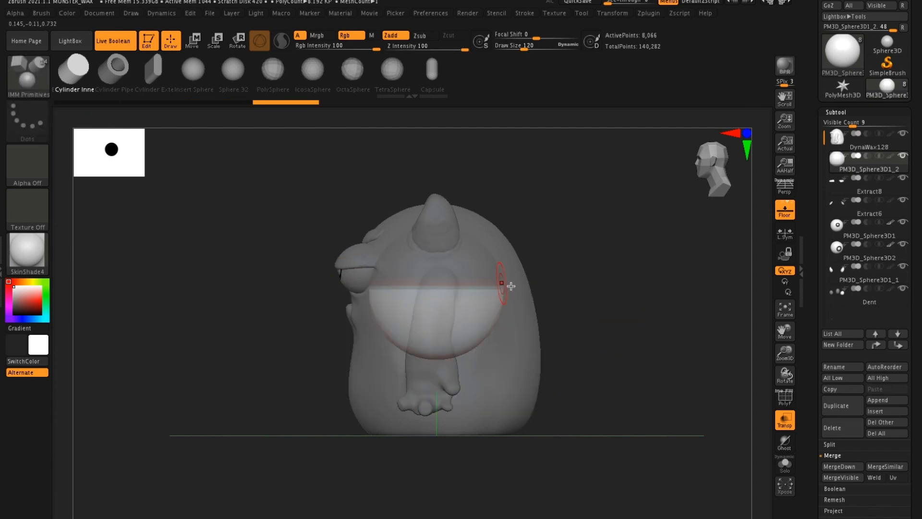
Enlarge the sphere's lower half slightly with the transform gizmo and keep only that half unmasked
key("w")
left_click_drag(438, 291, 439, 278)
left_click_drag(439, 234, 438, 230)
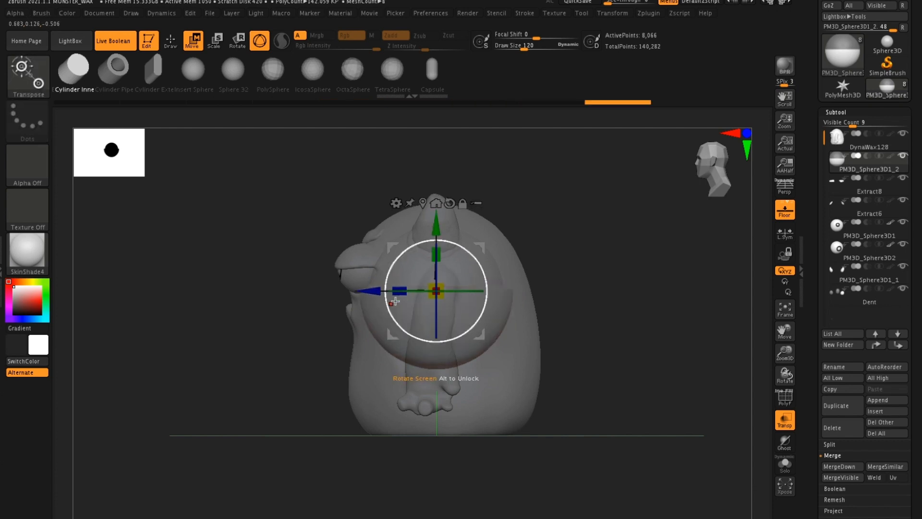
left_click_drag(284, 397, 568, 290, "ctrl")
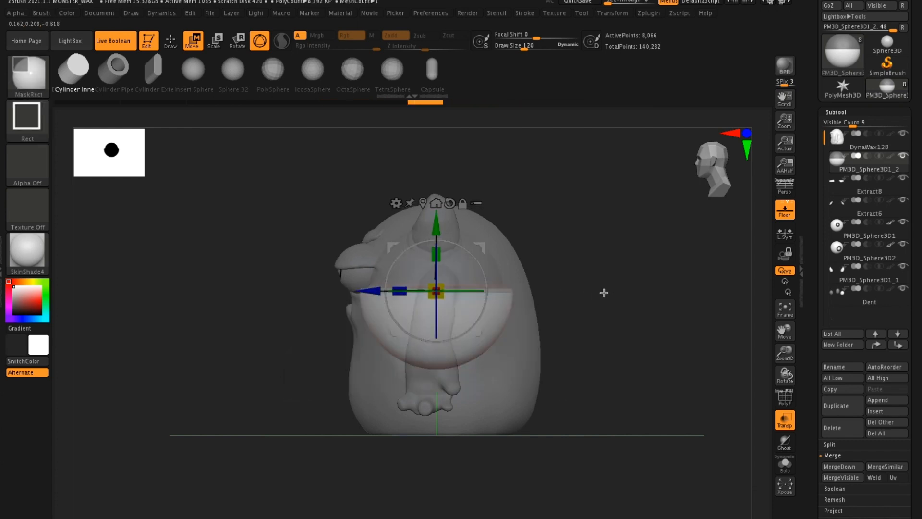
left_click_drag(437, 227, 438, 268)
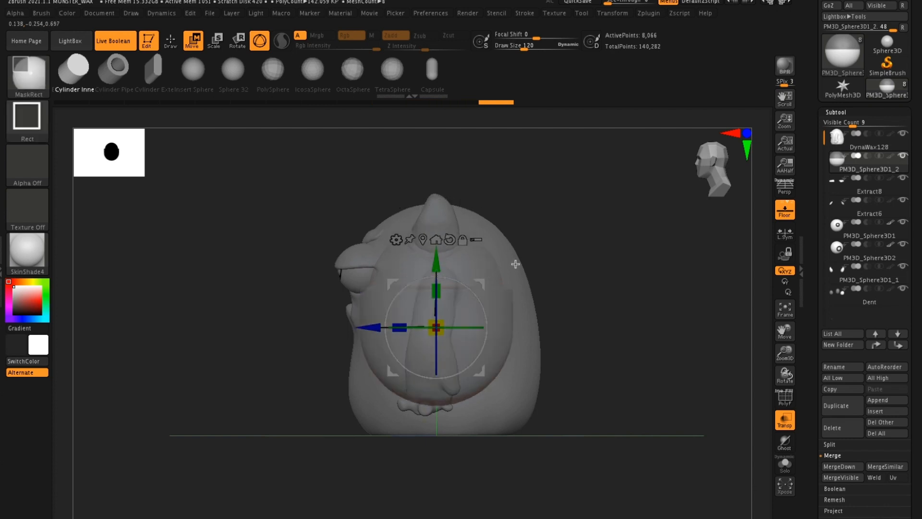
key("ctrl+z")
key("ctrl+z")
key("ctrl+z")
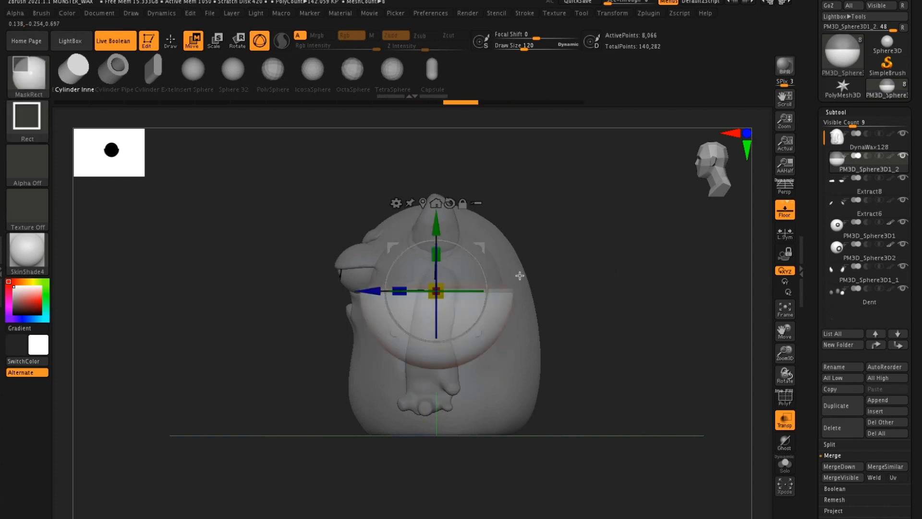
Pull the sphere's lower half straight down well past the monster's base to form a long capsule
left_click_drag(431, 232, 431, 403)
left_click(171, 41)
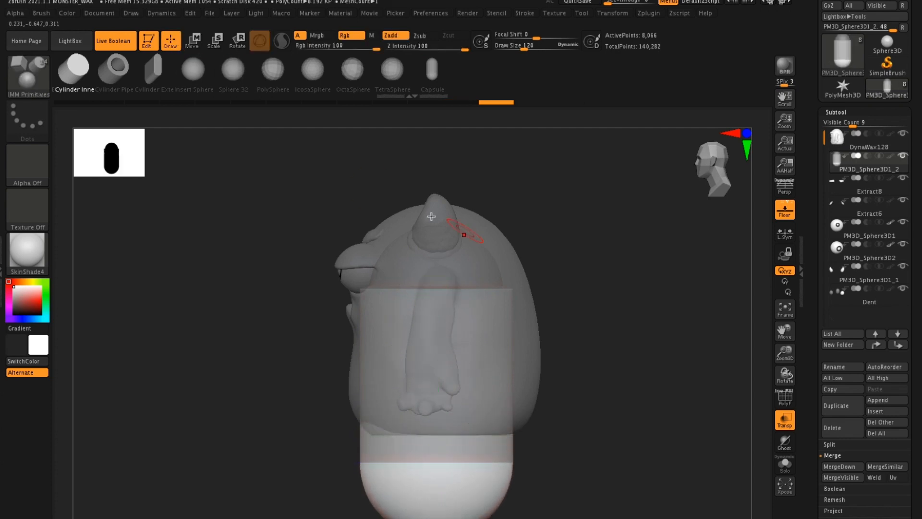
left_click_drag(608, 259, 642, 264, "shift")
Isolate the capsule, clear its mask and remesh it with DynaMesh at resolution 128
left_click(788, 465)
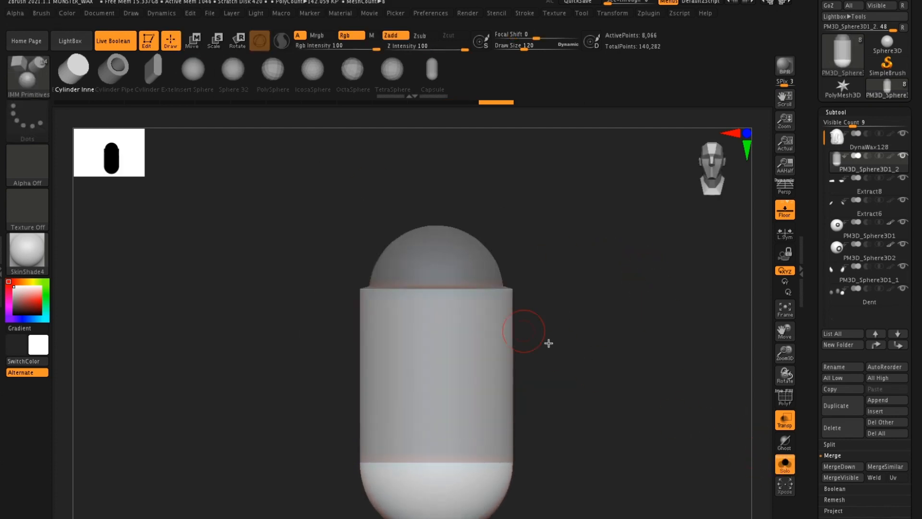
left_click(852, 113)
left_click(843, 123)
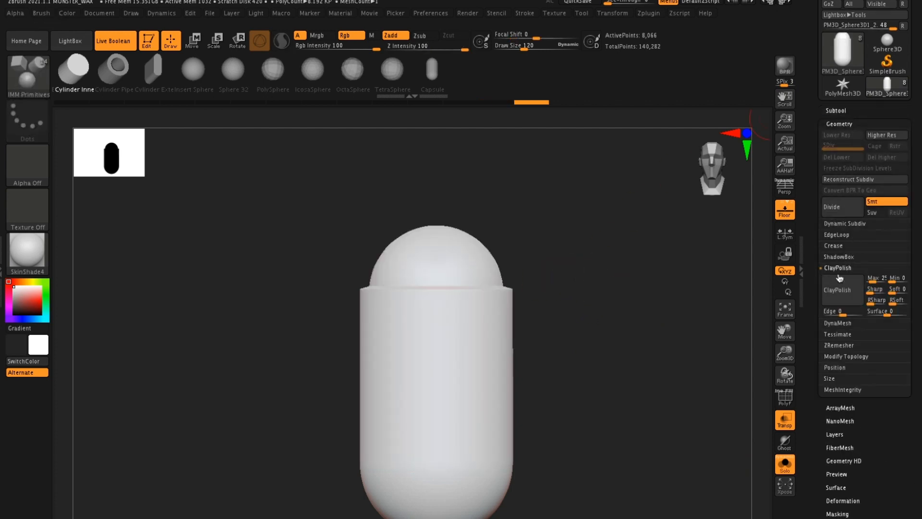
left_click(836, 326)
left_click(839, 295)
key("s")
left_click(556, 296)
mouse_move(418, 290)
left_mouse_down("shift")
mouse_move(389, 283)
mouse_move(464, 305)
left_mouse_up("shift")
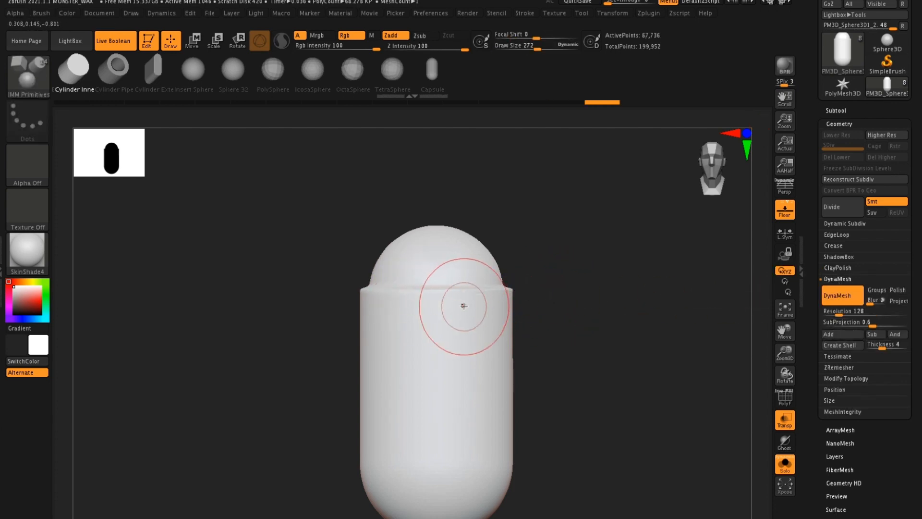
key("ctrl+z")
Set the draw size to 547 and smooth the stepped ridge between the capsule's dome and its sides
key("s")
left_click(456, 296)
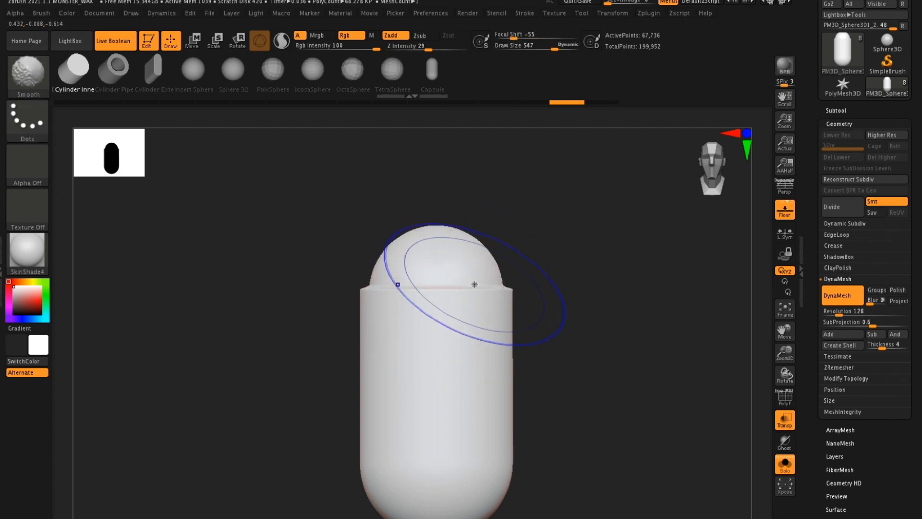
left_click_drag(493, 300, 503, 288, "shift")
mouse_move(553, 263)
left_mouse_down("shift")
mouse_move(512, 263)
mouse_move(581, 291)
left_mouse_up("shift")
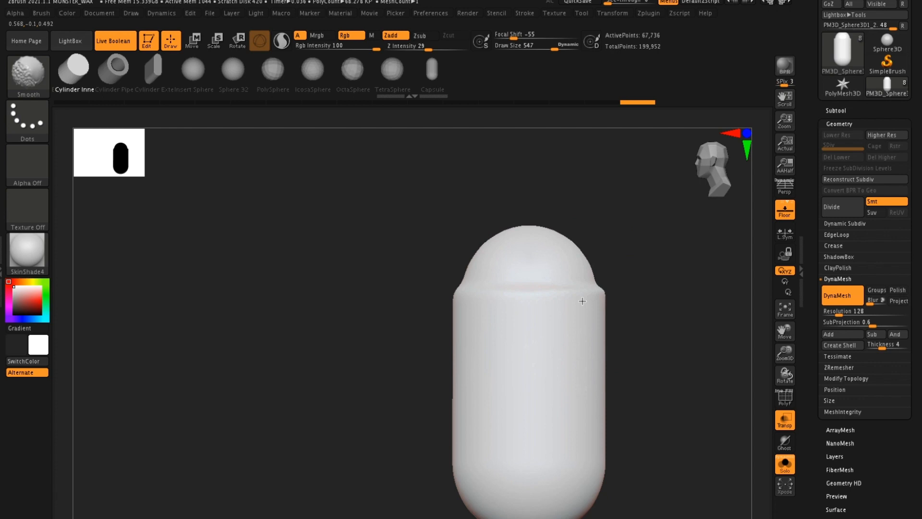
Raise the Smooth brush's Z Intensity to 100 and blend the remaining ridge around the capsule into its dome
left_click_drag(429, 47, 489, 60)
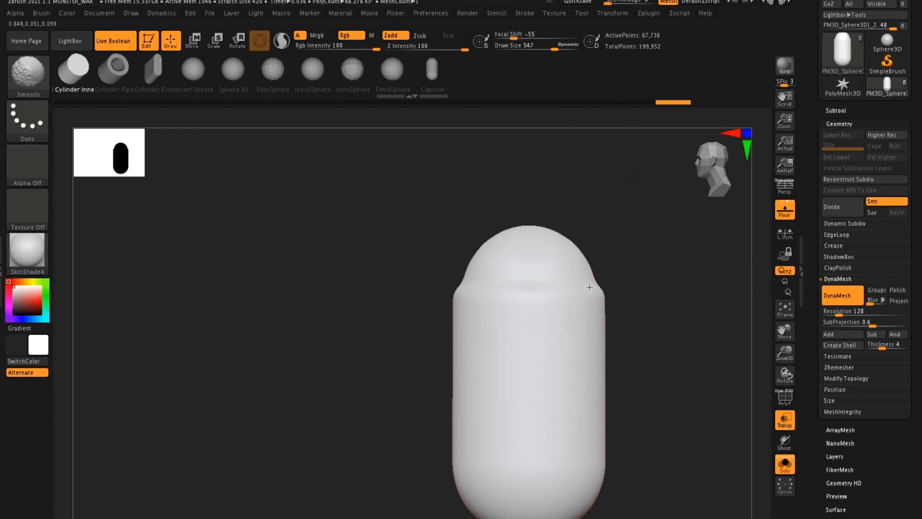
left_click_drag(558, 331, 561, 327, "shift")
left_click_drag(642, 259, 687, 264)
left_click_drag(451, 302, 457, 301, "shift")
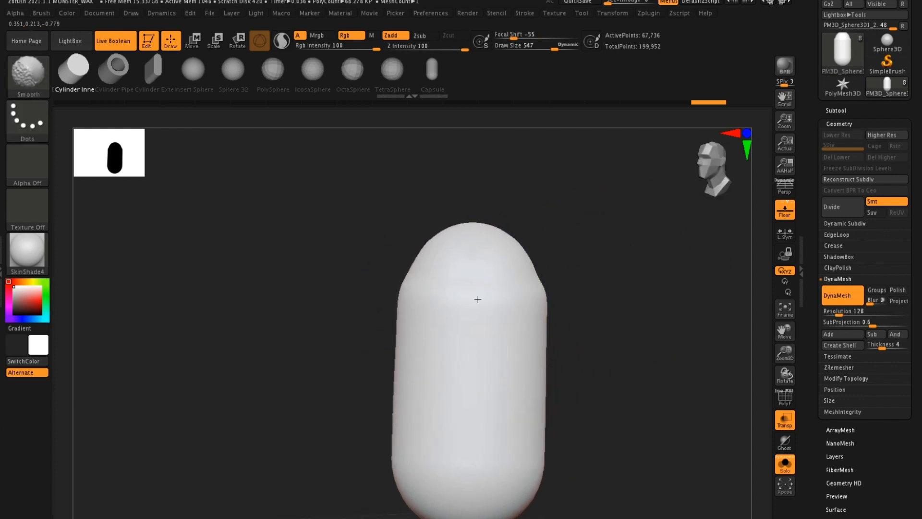
left_click_drag(392, 324, 398, 311, "shift")
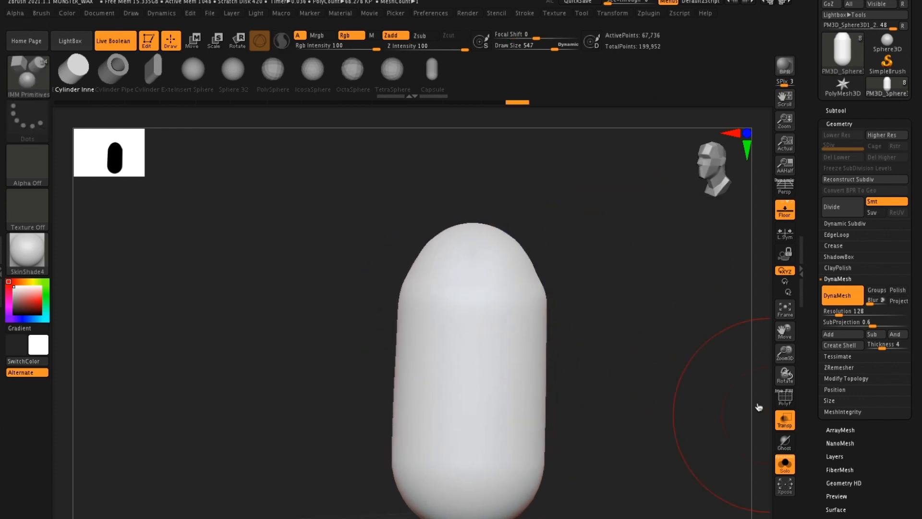
Show the other subtools again, set the draw size to 763 and undo the accidentally inserted cylinder
left_click(786, 465)
left_click_drag(690, 340, 673, 342)
key("s")
mouse_move(457, 313)
left_mouse_down()
mouse_move(469, 313)
mouse_move(468, 335)
left_mouse_up()
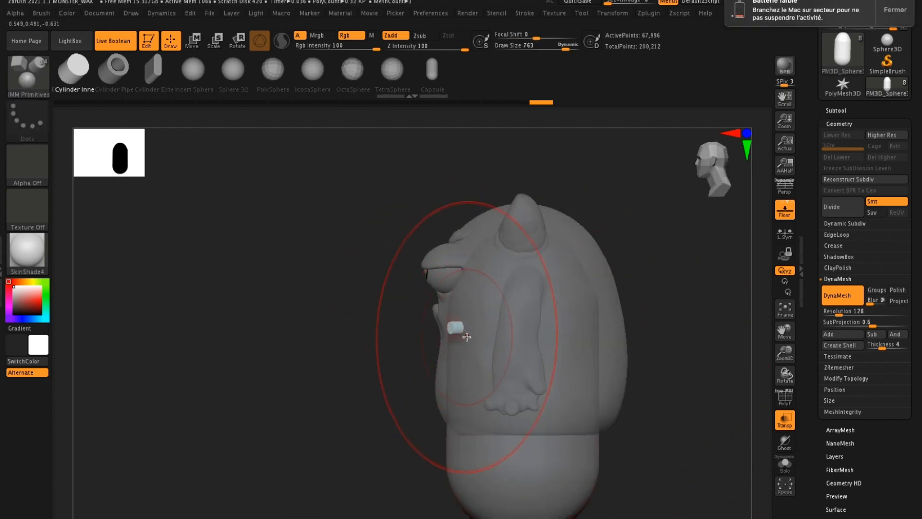
key("ctrl+z")
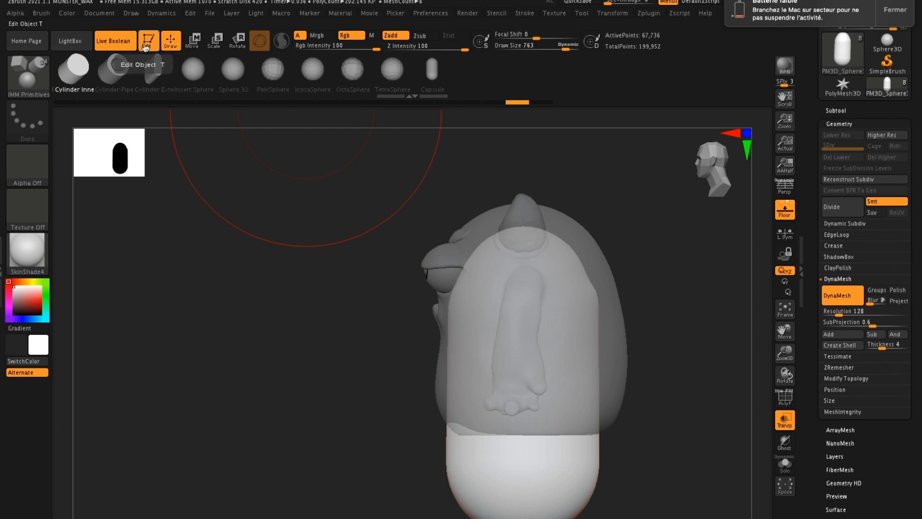
Set the capsule subtool to Boolean subtraction, keeping Live Boolean enabled
left_click(842, 124)
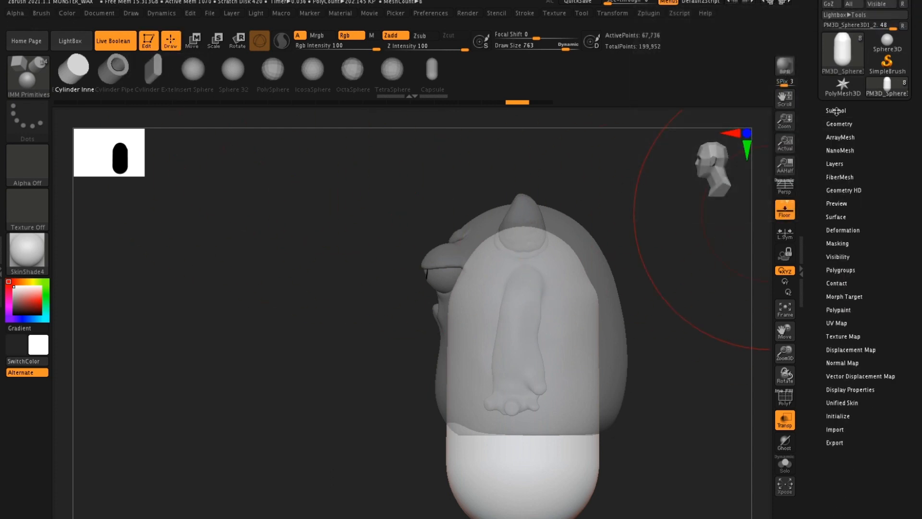
left_click(837, 111)
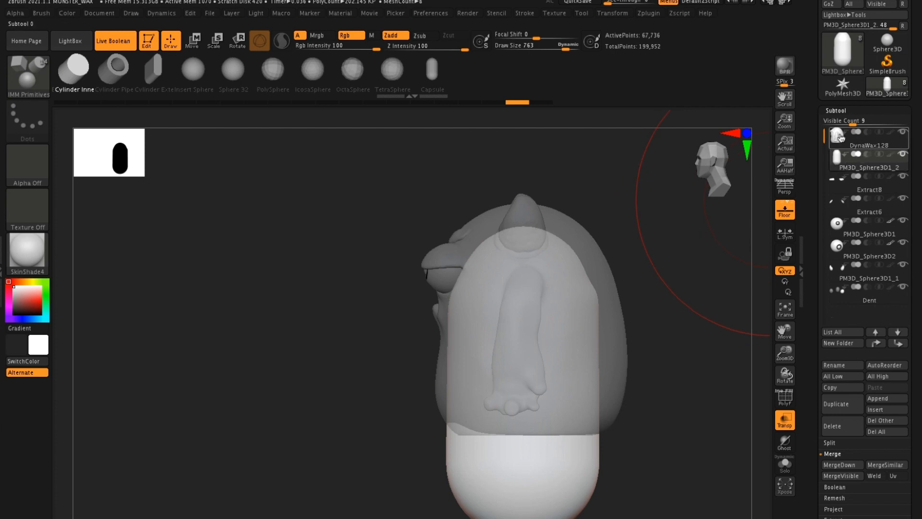
left_click(117, 42)
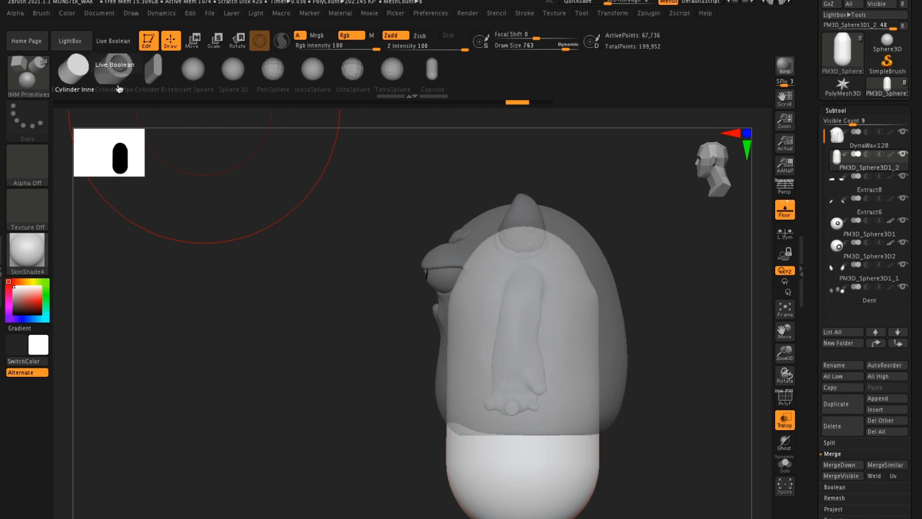
left_click(114, 42)
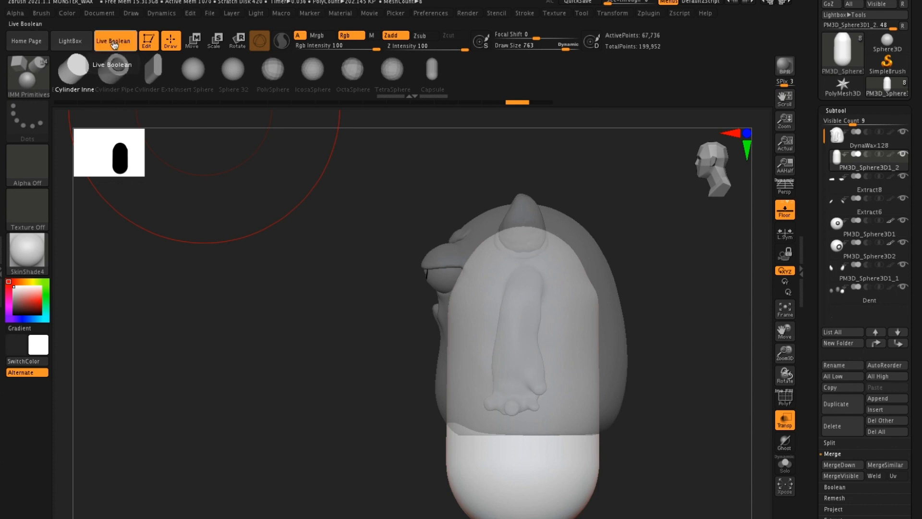
left_click_drag(674, 278, 701, 277)
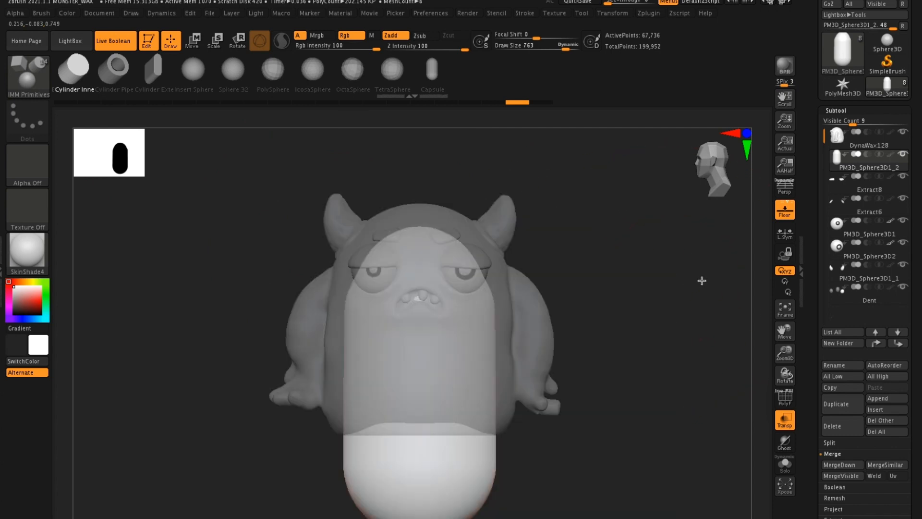
mouse_move(617, 266)
left_mouse_down()
mouse_move(585, 266)
mouse_move(620, 269)
left_mouse_up()
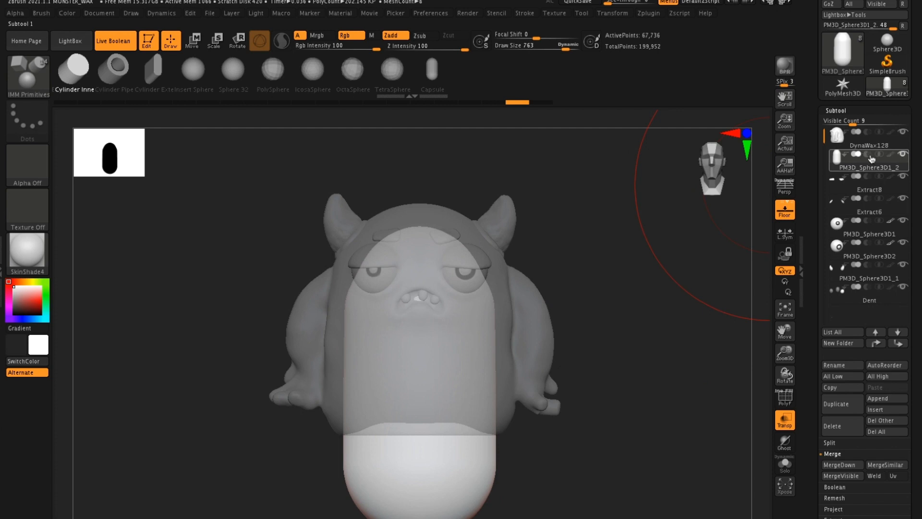
mouse_move(869, 160)
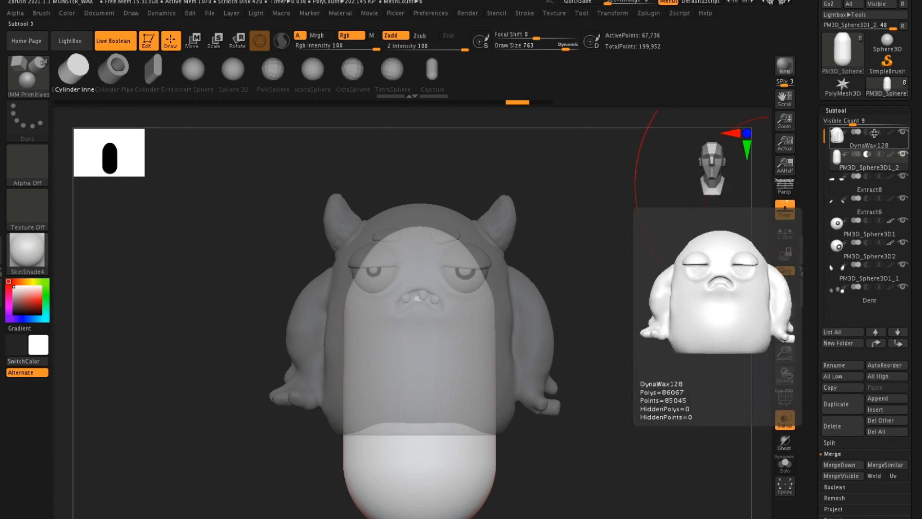
Turn off transparency and shift the subtracting capsule front to back to adjust where the hollow sits in the monster's base
left_click_drag(636, 333, 635, 265)
left_click(194, 38)
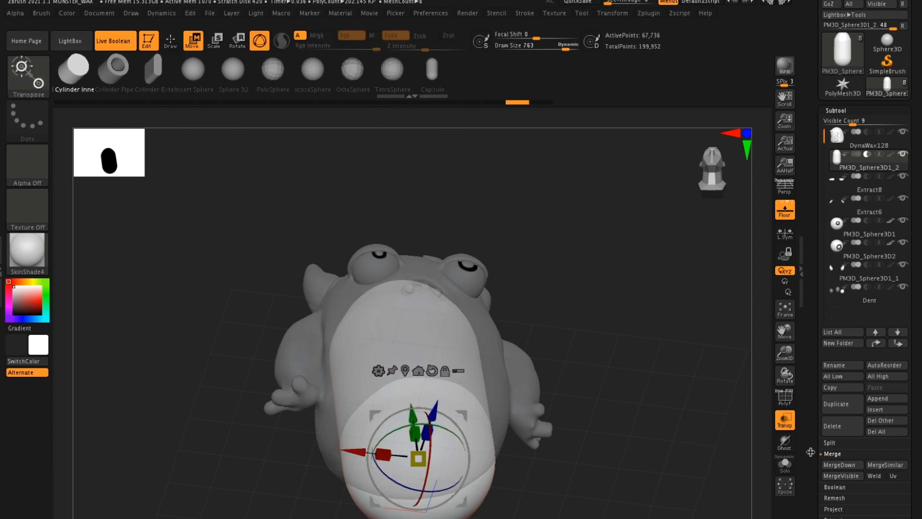
left_click(785, 422)
left_click_drag(643, 346, 481, 370)
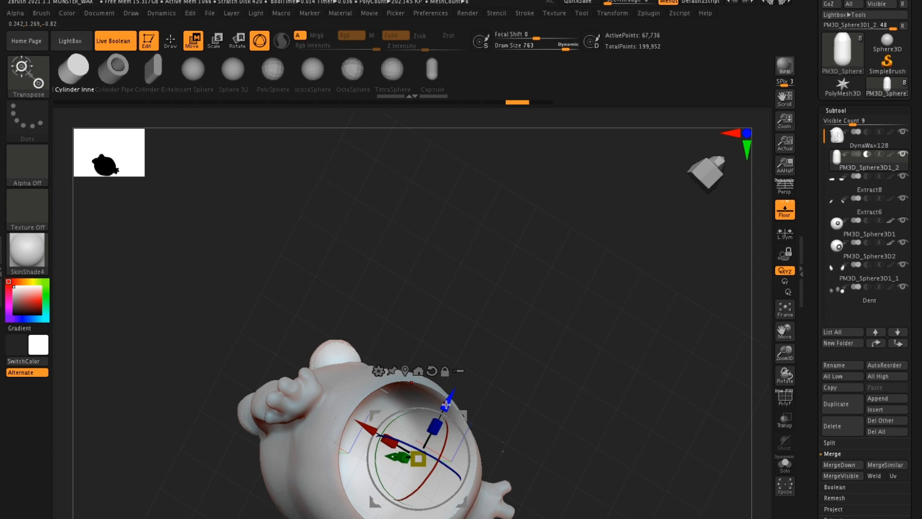
left_click_drag(441, 414, 438, 422)
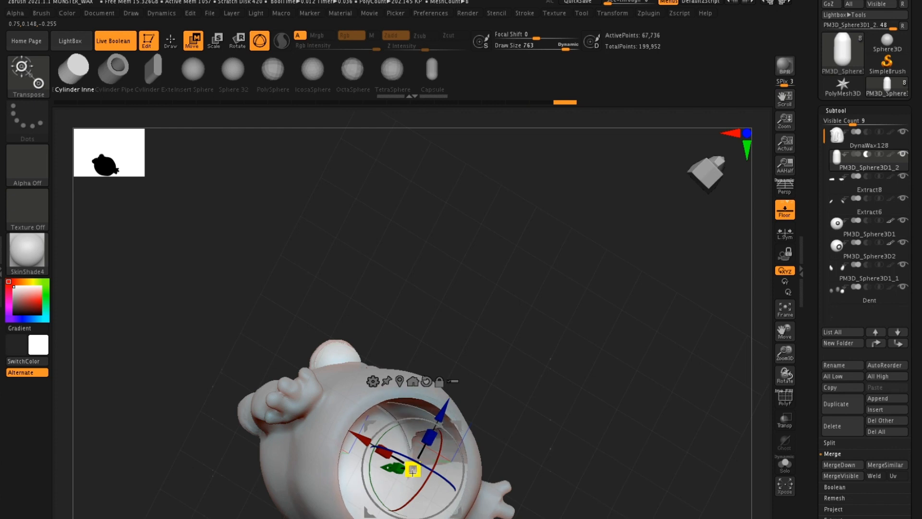
left_click_drag(521, 418, 464, 433)
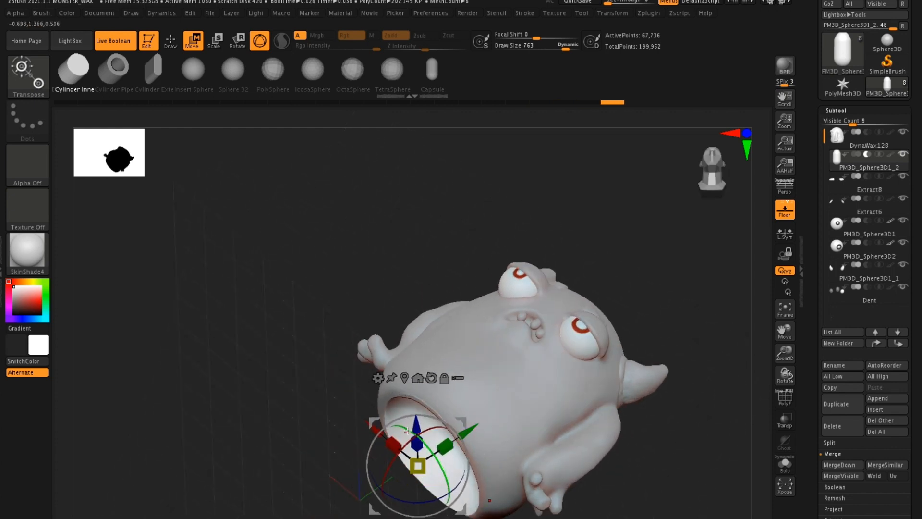
left_click_drag(340, 434, 452, 400)
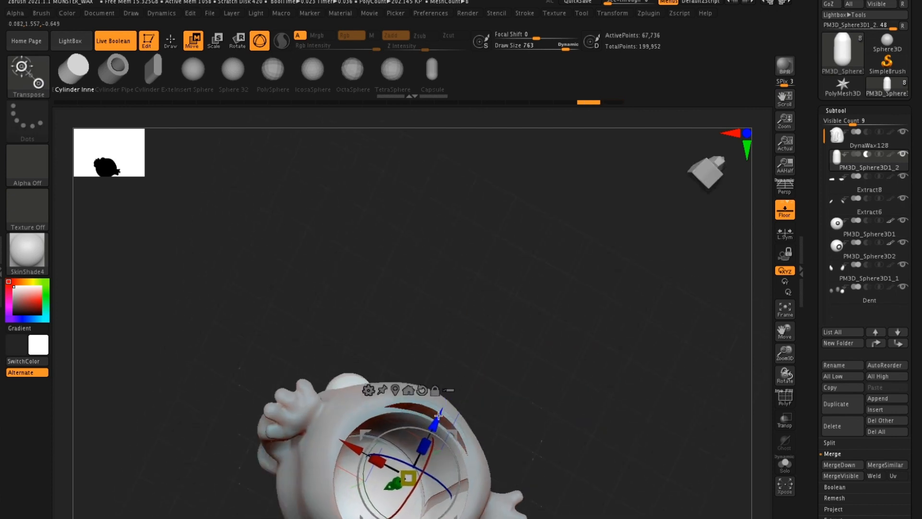
left_click_drag(463, 391, 629, 332)
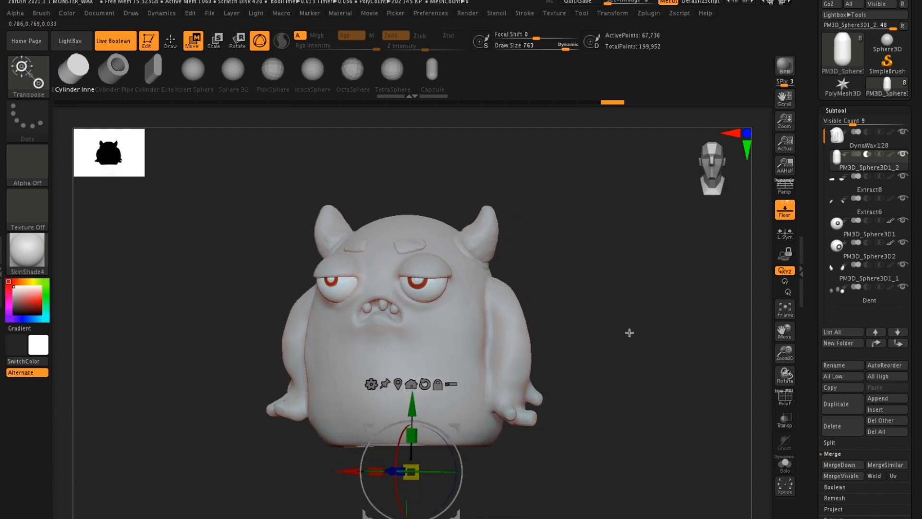
Generate a Boolean mesh from the visible subtools with the capsule subtracted from the body
left_click(831, 486)
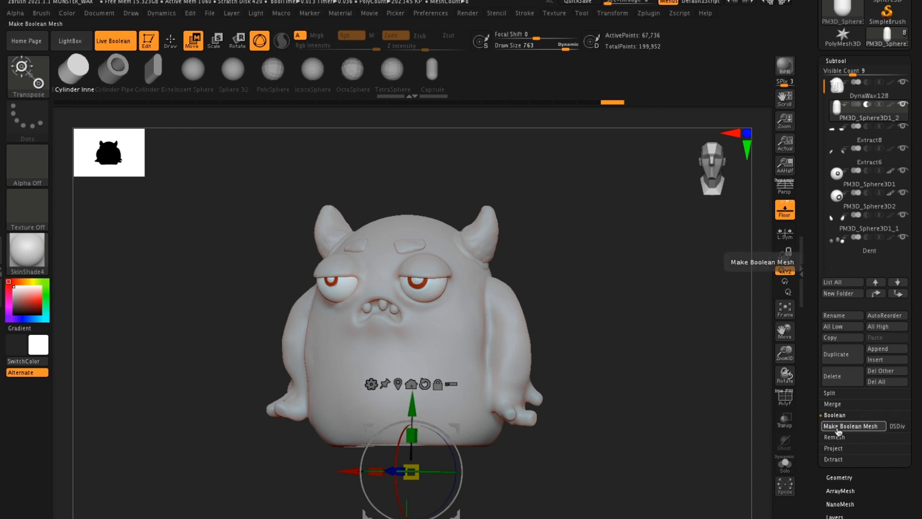
left_click(838, 427)
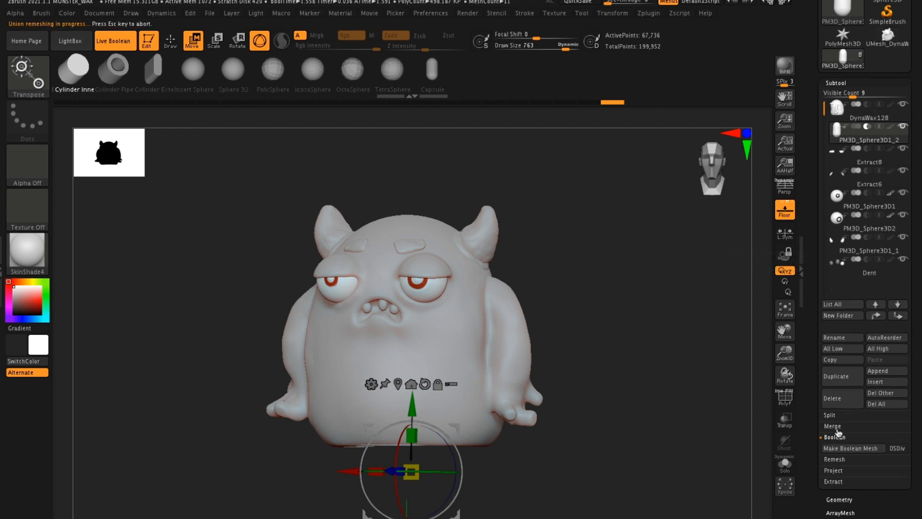
left_click_drag(604, 290, 640, 222)
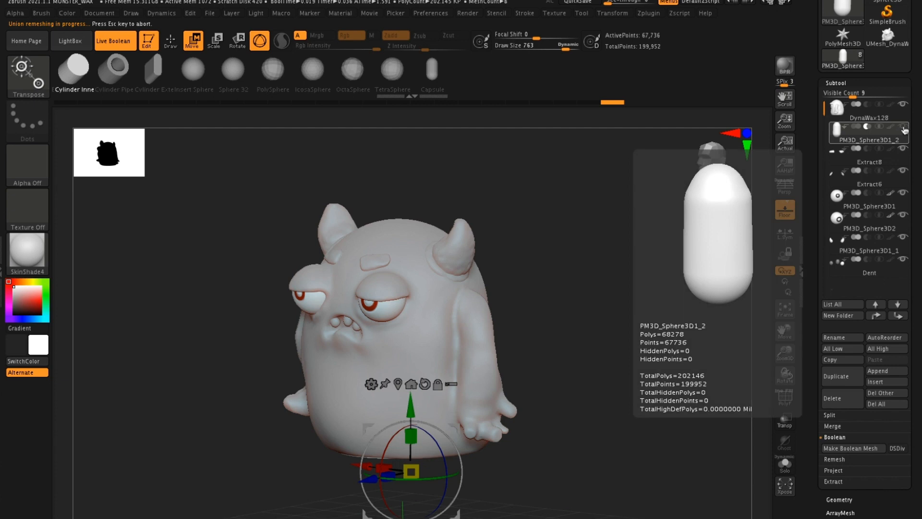
Turn off Live Boolean, hide the capsule and select the DynaWax128 body subtool
left_click(113, 41)
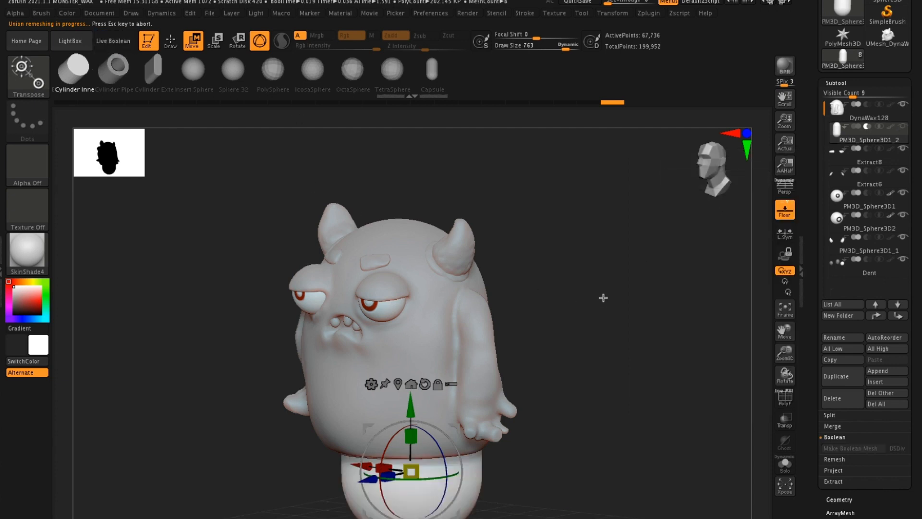
left_click_drag(603, 297, 762, 163)
left_click(837, 110)
left_click_drag(586, 263, 611, 278)
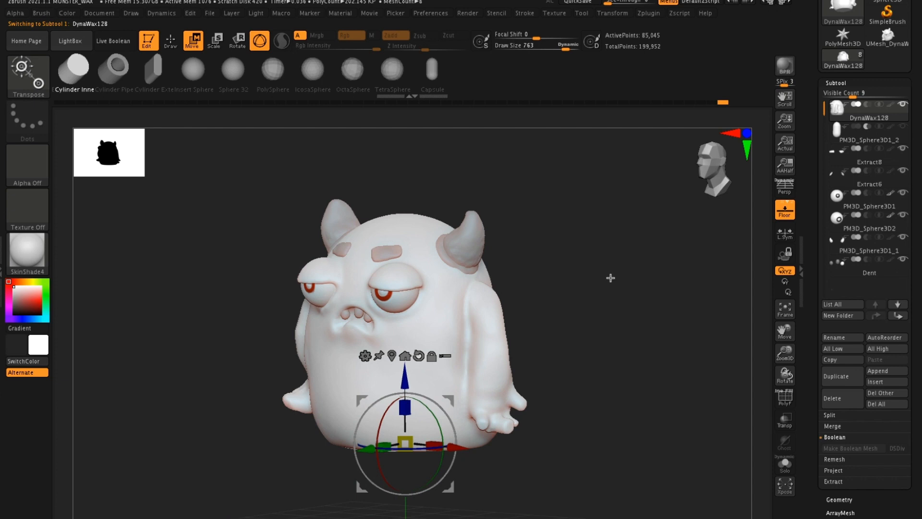
Switch to the UMesh_DynaWax128 tool and examine the hollow through the monster's base
left_click(887, 42)
mouse_move(617, 299)
left_mouse_down()
mouse_move(633, 146)
mouse_move(661, 141)
mouse_move(656, 155)
left_mouse_up()
left_click_drag(627, 234, 609, 329, "alt")
mouse_move(526, 286)
left_mouse_down()
mouse_move(661, 185)
mouse_move(511, 288)
left_mouse_up()
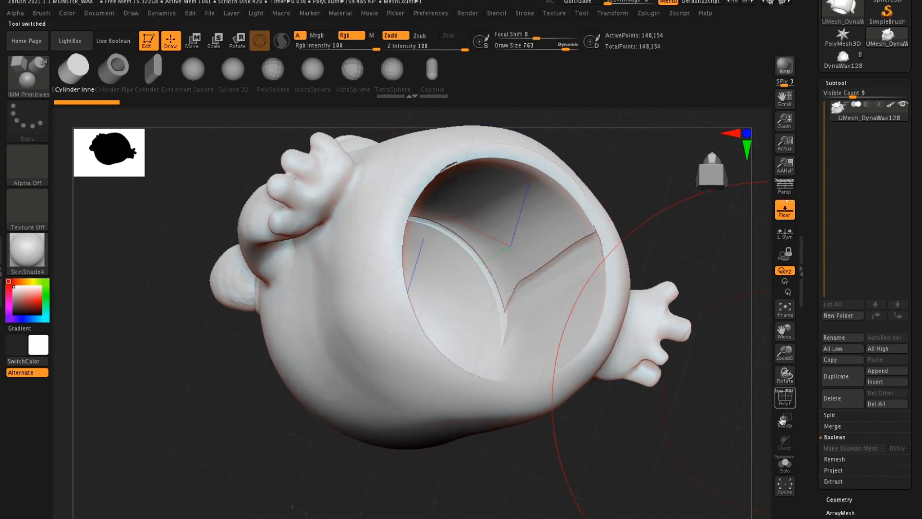
left_click(785, 397)
left_click(782, 401)
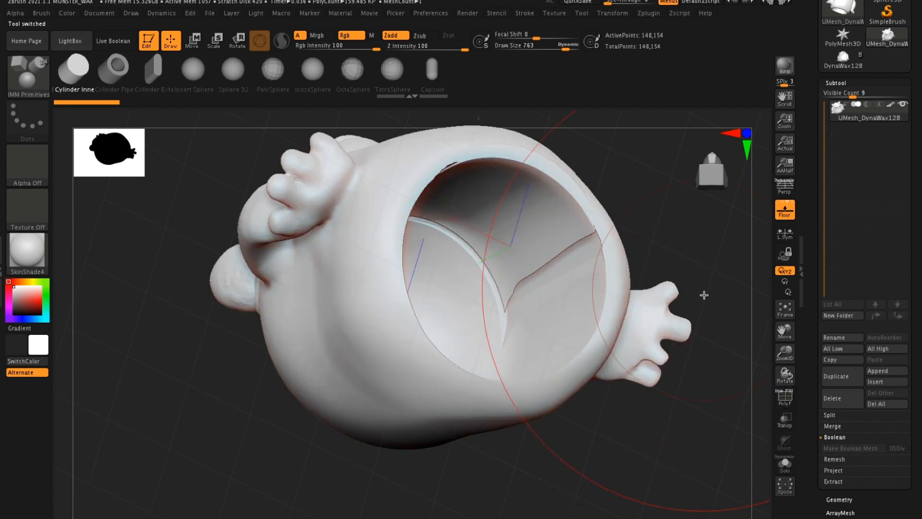
left_click_drag(704, 295, 675, 268)
mouse_move(558, 304)
left_mouse_down()
mouse_move(614, 261)
mouse_move(646, 270)
mouse_move(636, 341)
mouse_move(653, 261)
mouse_move(512, 298)
mouse_move(481, 293)
mouse_move(438, 305)
mouse_move(478, 329)
mouse_move(665, 246)
mouse_move(658, 247)
left_mouse_up()
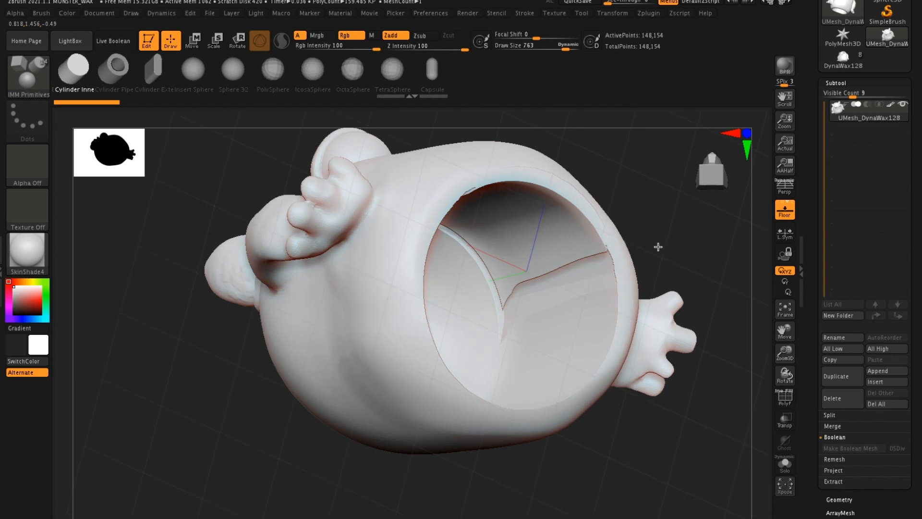
Remesh the Boolean result with DynaMesh at resolution 128
left_click(844, 85)
left_click(843, 96)
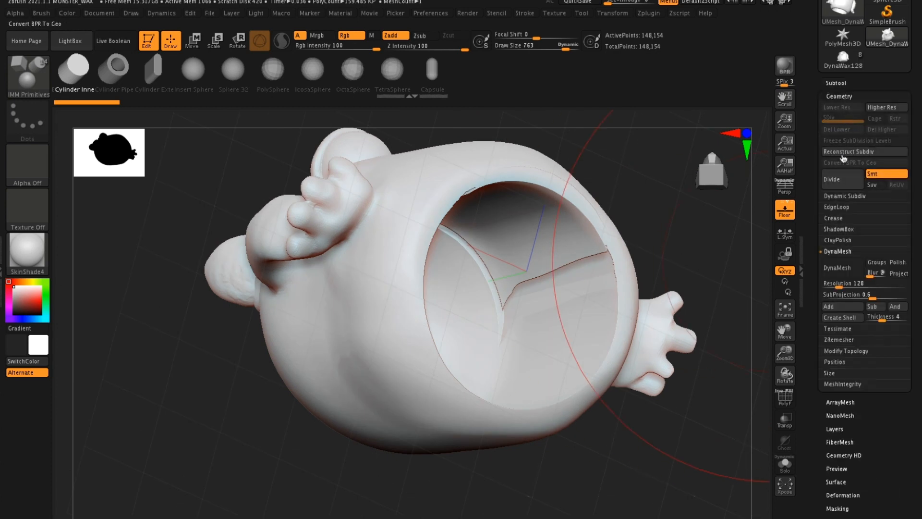
left_click(837, 267)
Smooth the ridge inside the cavity and its rim at draw size 439, remeshing the model between strokes
key("shift")
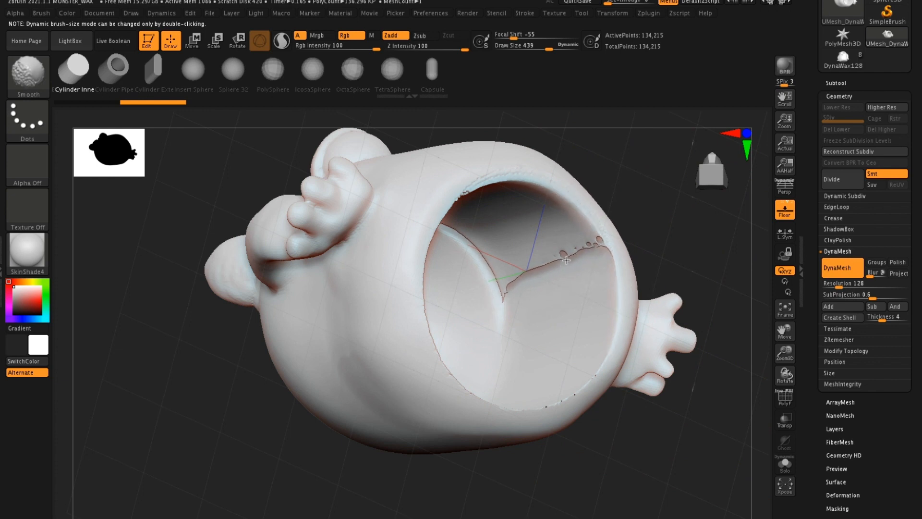
mouse_move(667, 204)
left_mouse_down()
mouse_move(658, 227)
mouse_move(666, 229)
mouse_move(680, 190)
mouse_move(672, 188)
left_mouse_up()
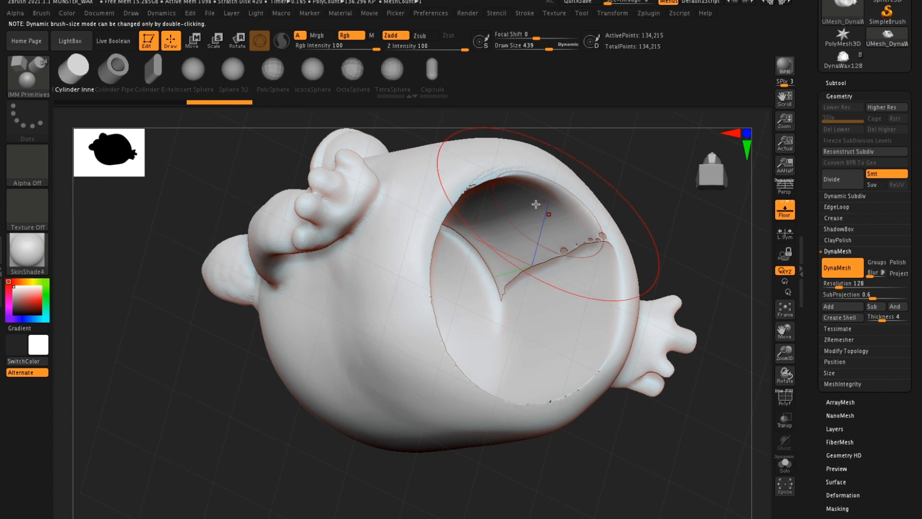
key("shift")
left_click_drag(590, 233, 598, 231, "shift")
left_click_drag(670, 211, 685, 239, "ctrl")
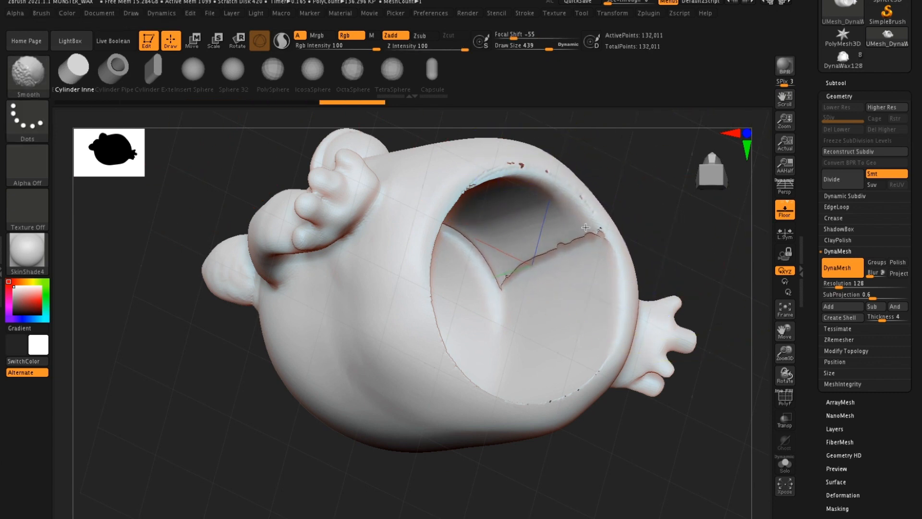
mouse_move(540, 253)
left_mouse_down()
mouse_move(656, 232)
mouse_move(665, 240)
mouse_move(555, 243)
left_mouse_up()
mouse_move(649, 206)
left_mouse_down()
mouse_move(658, 226)
mouse_move(670, 227)
mouse_move(646, 260)
mouse_move(698, 286)
mouse_move(687, 292)
left_mouse_up()
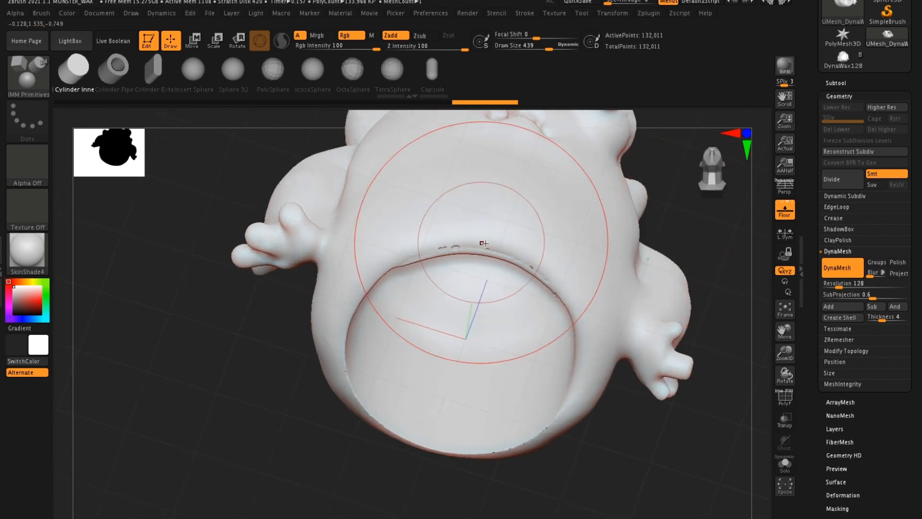
Choose the Inflat brush, set the draw size to 244 and thicken the thin areas along the cavity's rim and inner walls
mouse_move(716, 261)
left_mouse_down()
mouse_move(692, 214)
mouse_move(665, 229)
mouse_move(371, 258)
left_mouse_up()
left_click(29, 82)
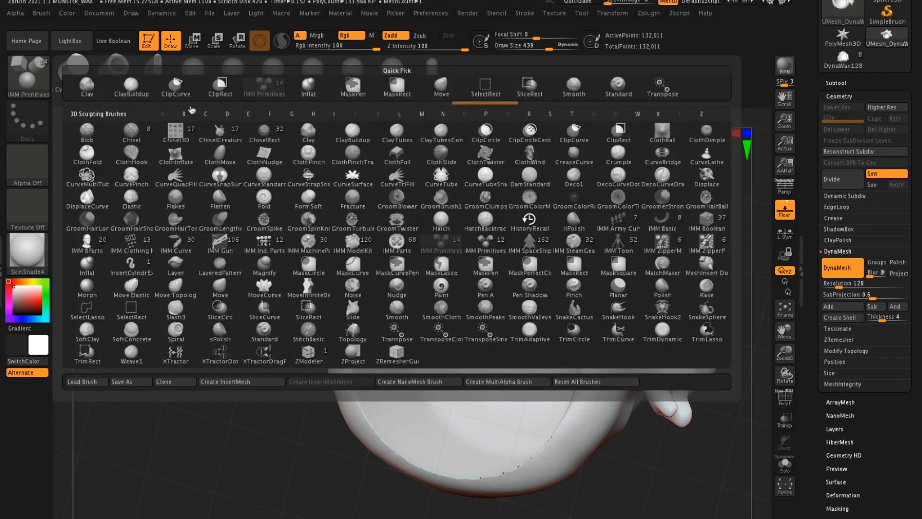
left_click(317, 88)
key("bracketleft")
key("bracketleft")
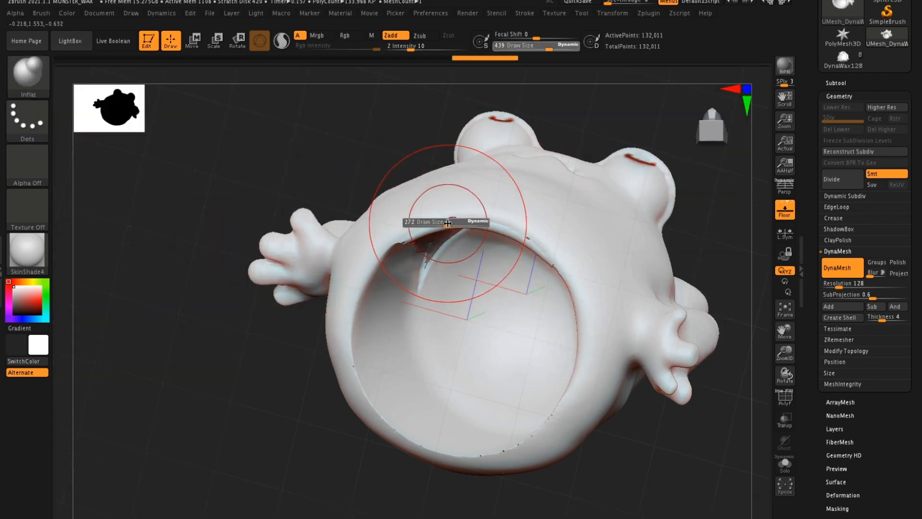
left_click_drag(396, 242, 510, 226)
left_click_drag(701, 249, 742, 185)
left_click_drag(634, 245, 553, 249)
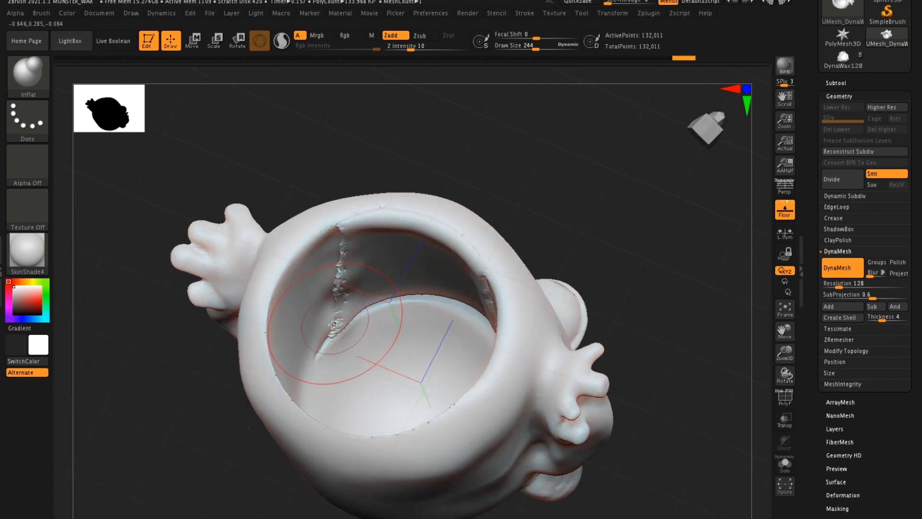
Remesh the model and smooth the rough inflated seams on both sides of the cavity
key("ctrl")
left_click_drag(330, 288, 337, 296, "shift")
left_click_drag(483, 277, 485, 304, "shift")
left_click_drag(557, 206, 611, 173)
Repair the uneven spot by the cavity's rim by inflating at draw size 191, remeshing and smoothing it
key("[")
mouse_move(370, 220)
left_mouse_down()
mouse_move(369, 229)
mouse_move(374, 219)
left_mouse_up()
left_click_drag(500, 181, 523, 208, "ctrl")
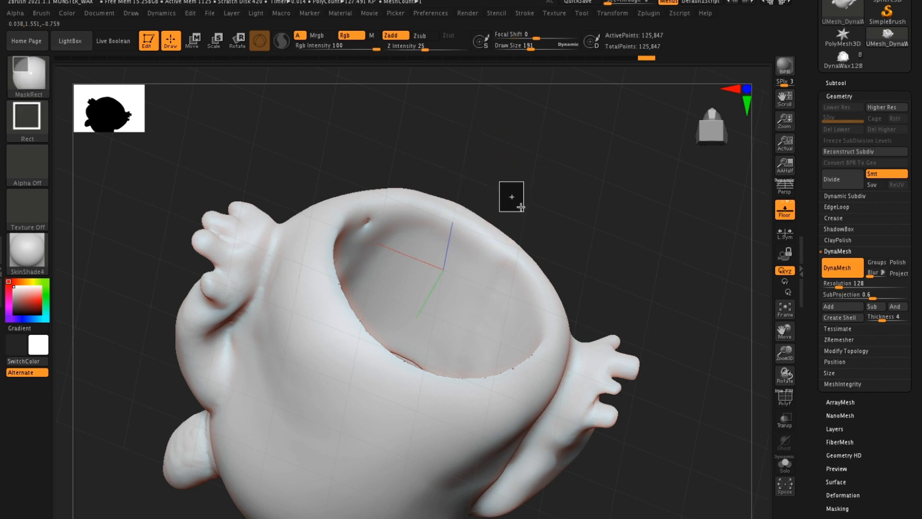
left_click_drag(361, 231, 365, 224, "shift")
left_click_drag(576, 216, 387, 272)
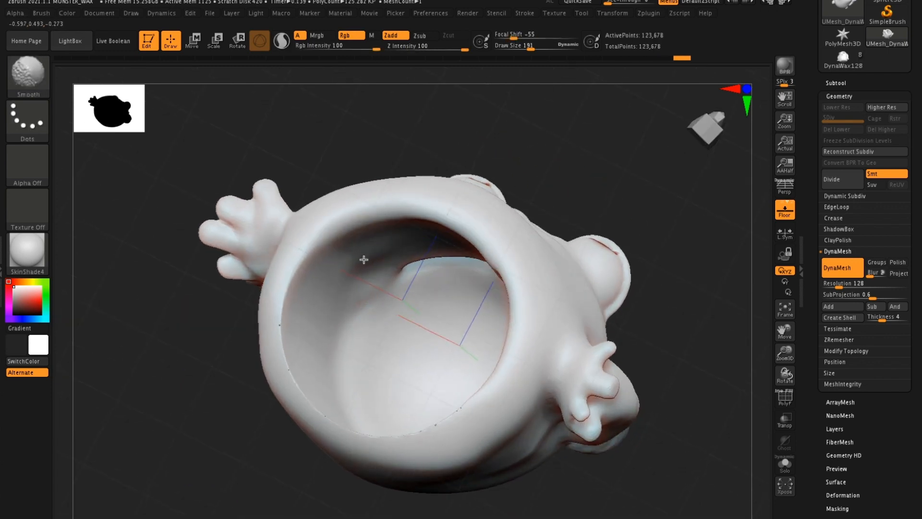
mouse_move(573, 214)
left_mouse_down()
mouse_move(627, 131)
mouse_move(617, 144)
left_mouse_up()
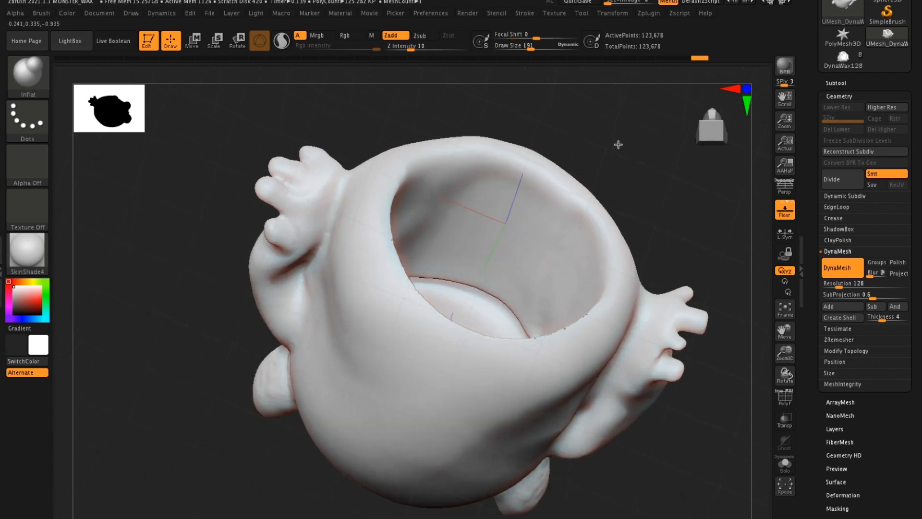
left_click_drag(644, 220, 697, 317)
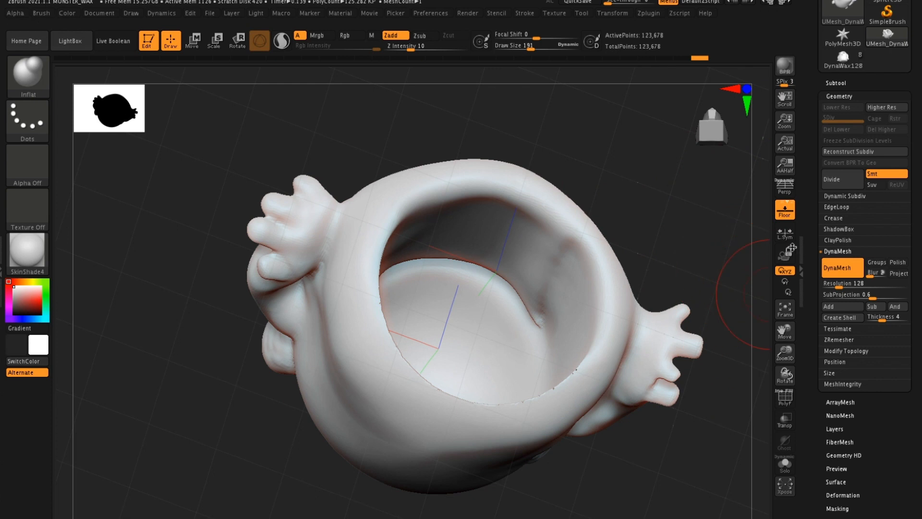
Close the remaining holes in the hollowed monster mesh with the Modify Topology Close Holes operation
left_click(838, 384)
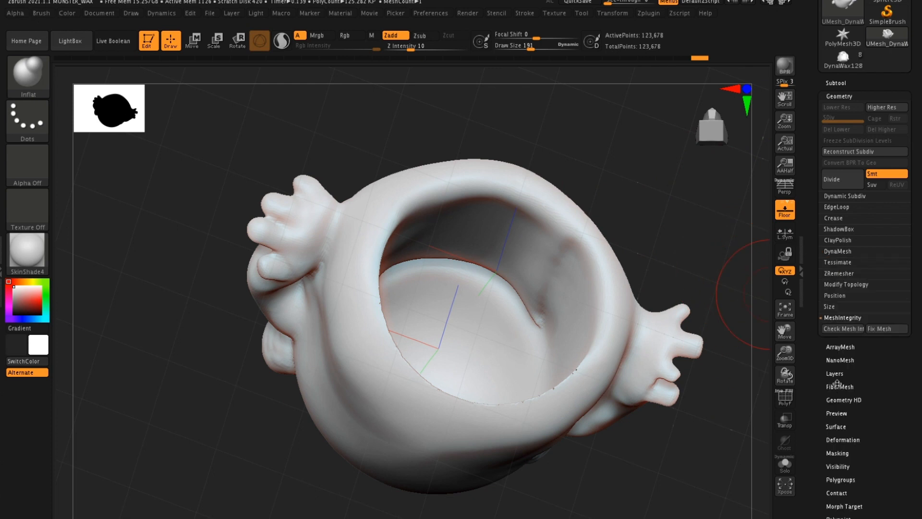
left_click(842, 285)
left_click_drag(811, 353, 809, 342)
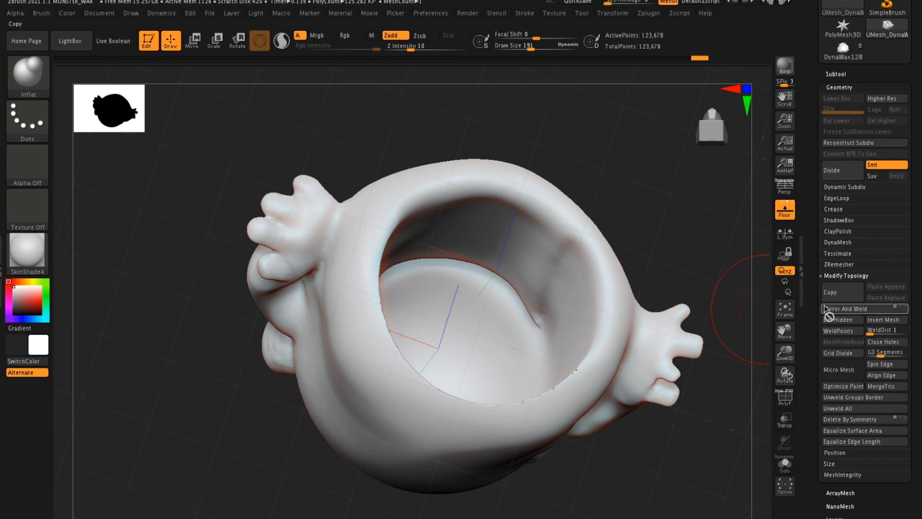
left_click(881, 345)
Smooth the closed-up spots along the cavity's rim at draw size 191, working around both sides of the opening
left_click_drag(684, 222, 678, 279)
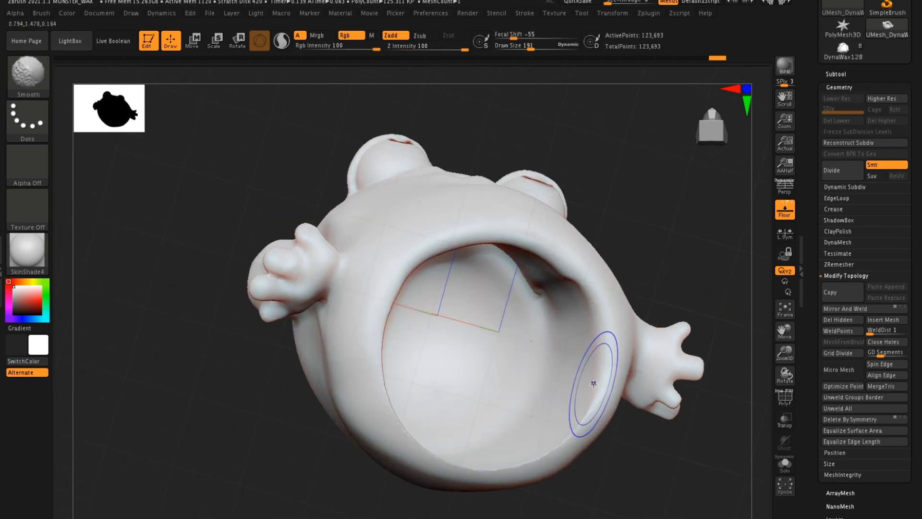
left_click_drag(427, 436, 406, 403, "shift")
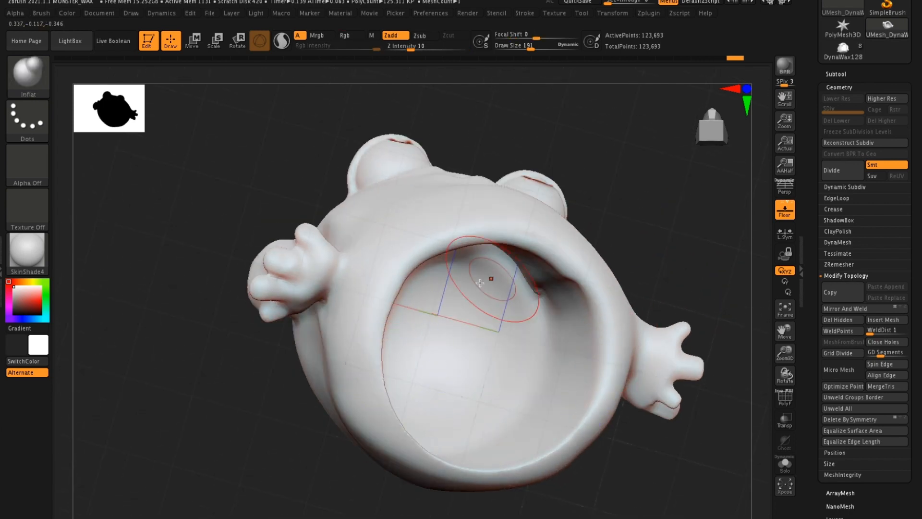
left_click_drag(658, 228, 593, 194)
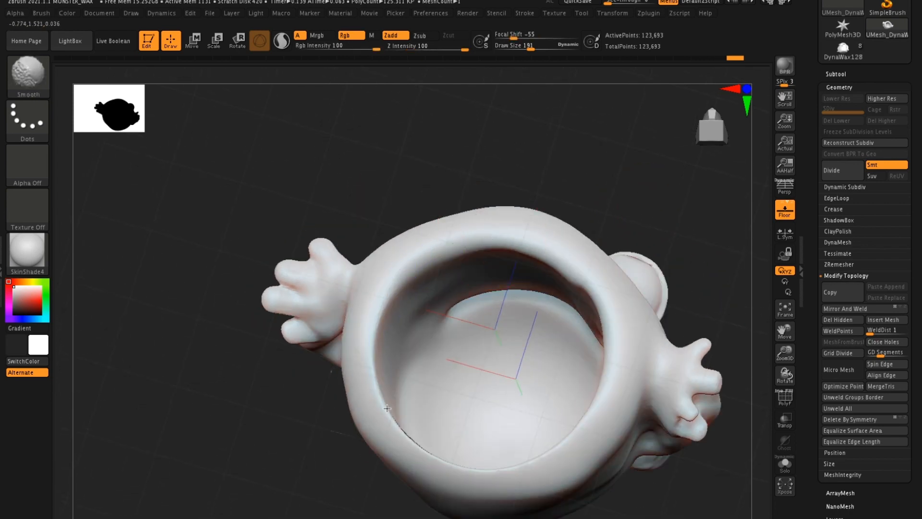
mouse_move(673, 222)
left_mouse_down()
mouse_move(691, 343)
mouse_move(675, 272)
mouse_move(659, 356)
mouse_move(695, 292)
mouse_move(688, 194)
mouse_move(665, 187)
mouse_move(676, 162)
mouse_move(671, 258)
mouse_move(663, 226)
mouse_move(679, 265)
mouse_move(665, 245)
mouse_move(672, 229)
left_mouse_up()
Switch to the original DynaWax128 tool and view the complete monster from the front and slightly below
left_click(843, 56)
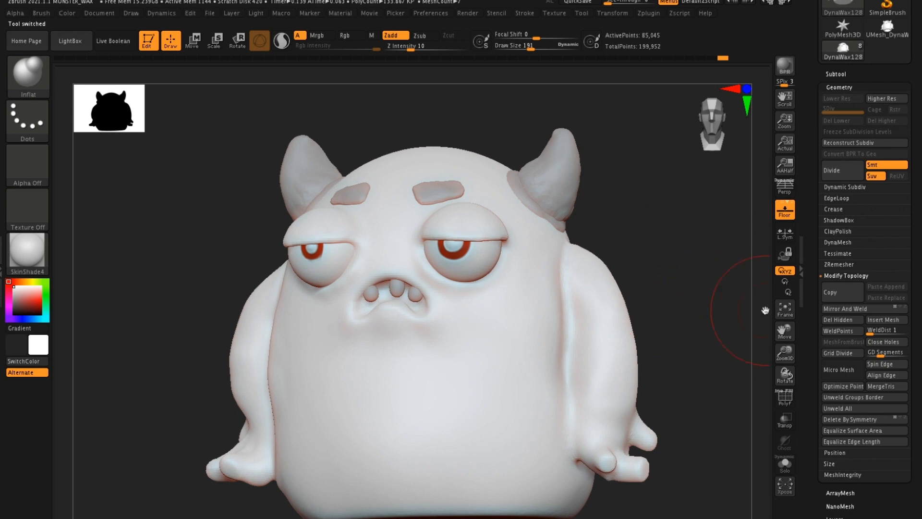
mouse_move(677, 288)
left_mouse_down()
mouse_move(668, 274)
mouse_move(693, 247)
left_mouse_up()
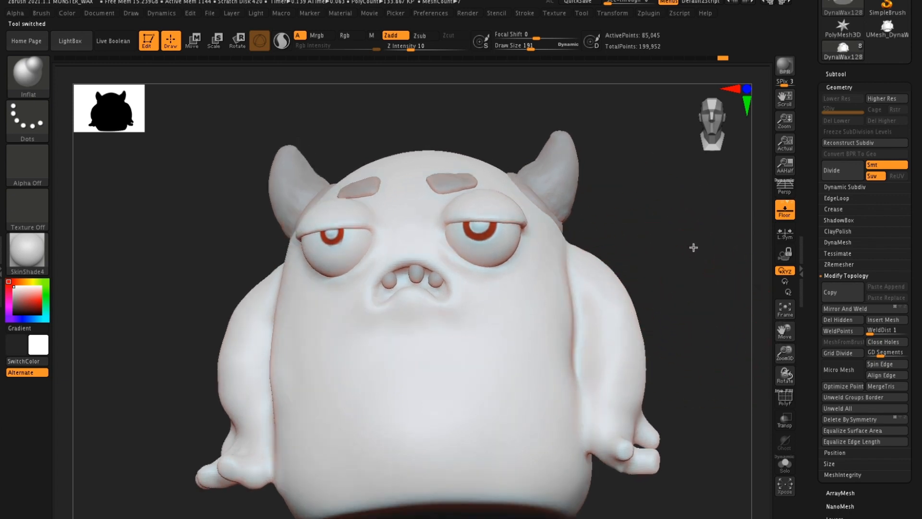
mouse_move(632, 272)
left_mouse_down()
mouse_move(692, 221)
mouse_move(694, 251)
mouse_move(681, 245)
mouse_move(669, 261)
mouse_move(679, 282)
mouse_move(684, 242)
left_mouse_up()
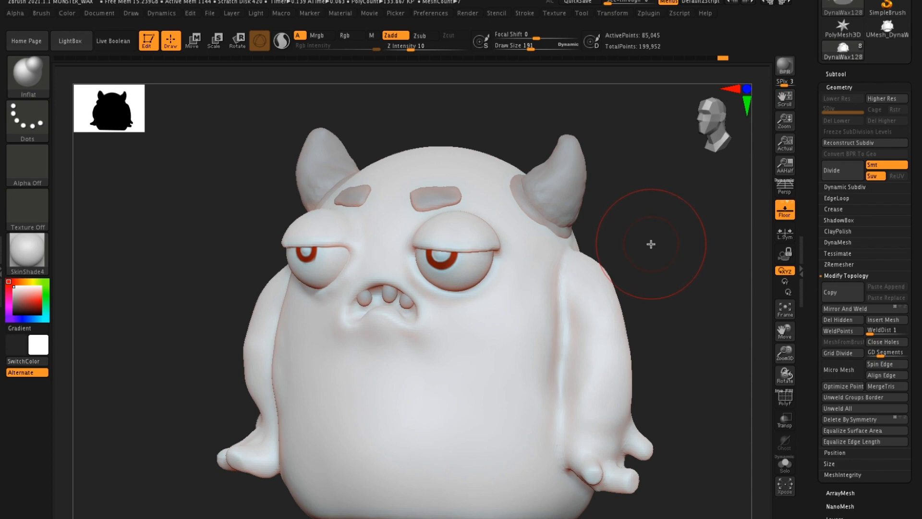